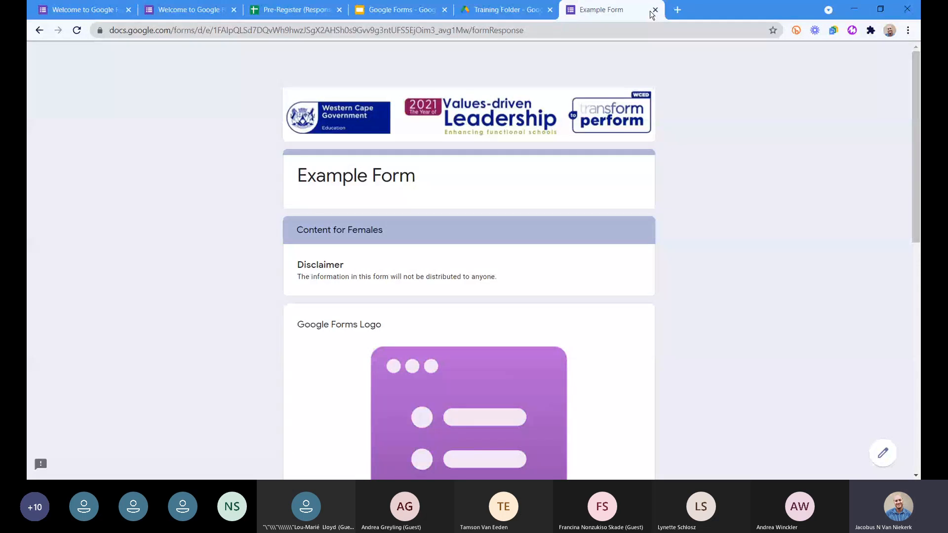
Close the Example Form and open the Google Forms template gallery in a new browser tab.
click(654, 10)
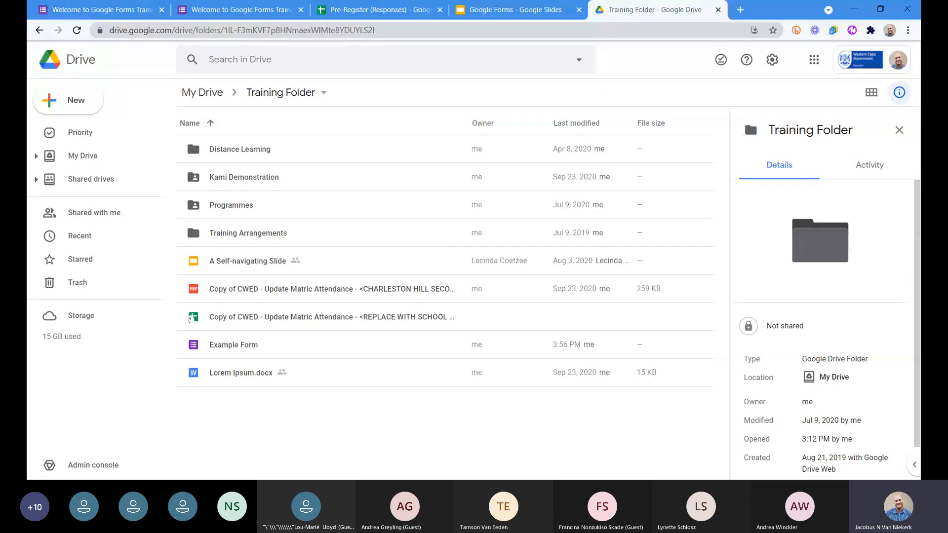
click(740, 9)
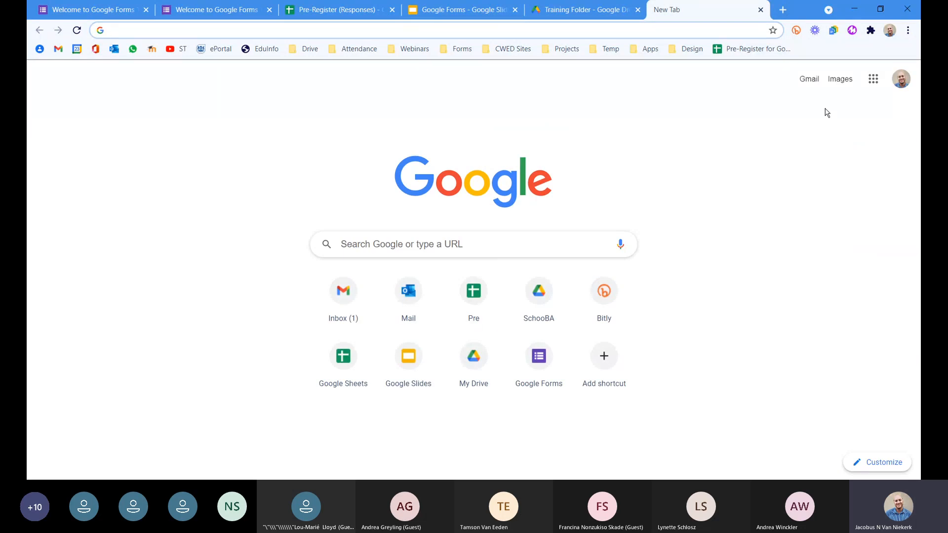
click(880, 80)
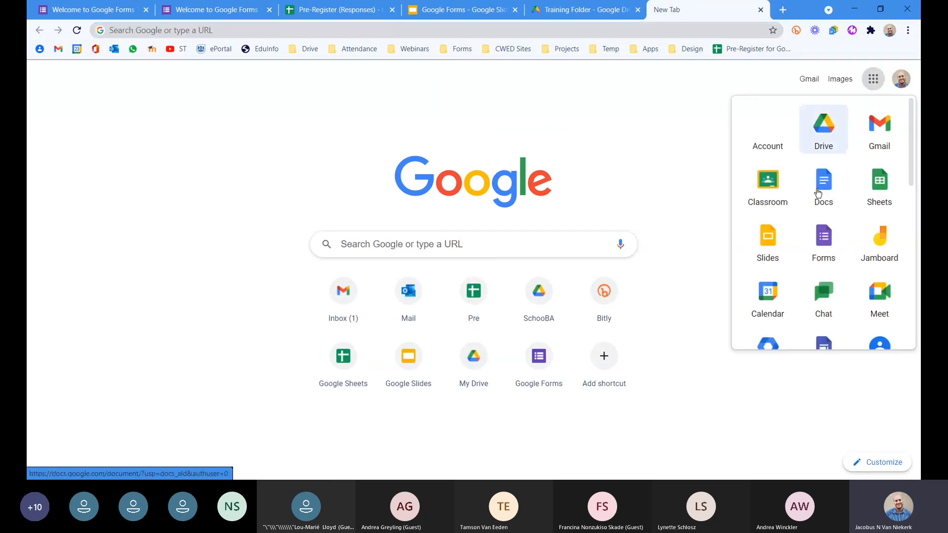
click(823, 240)
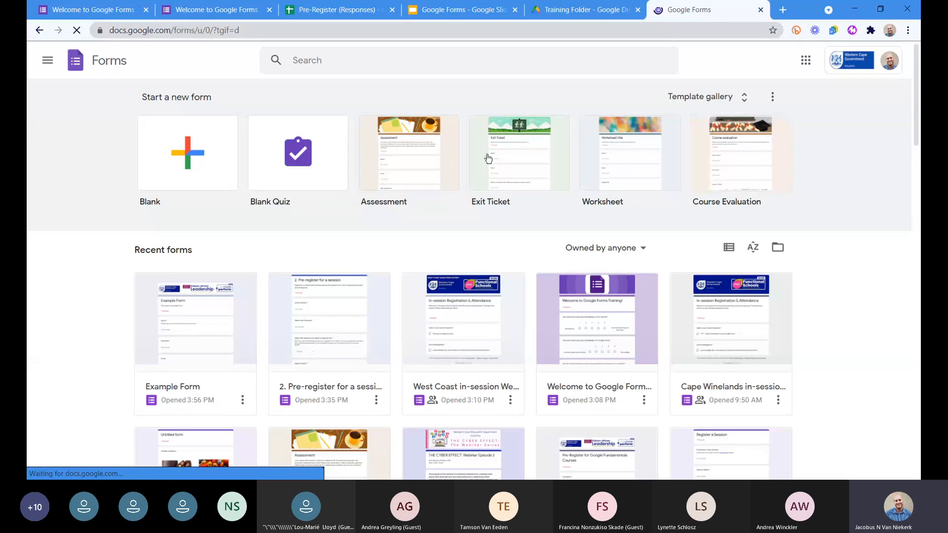
click(748, 97)
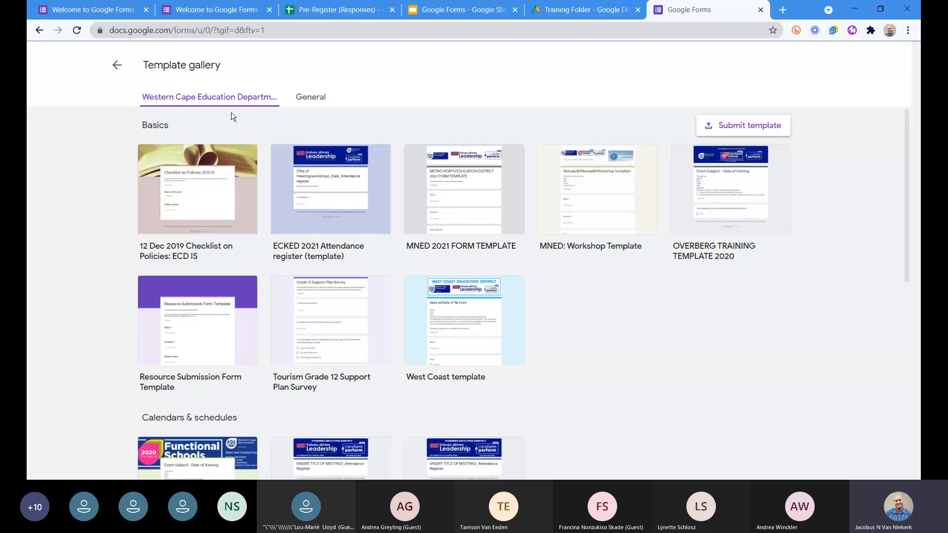
Browse the Western Cape Education Department's own form templates in the gallery.
scroll(470, 334, down, 7)
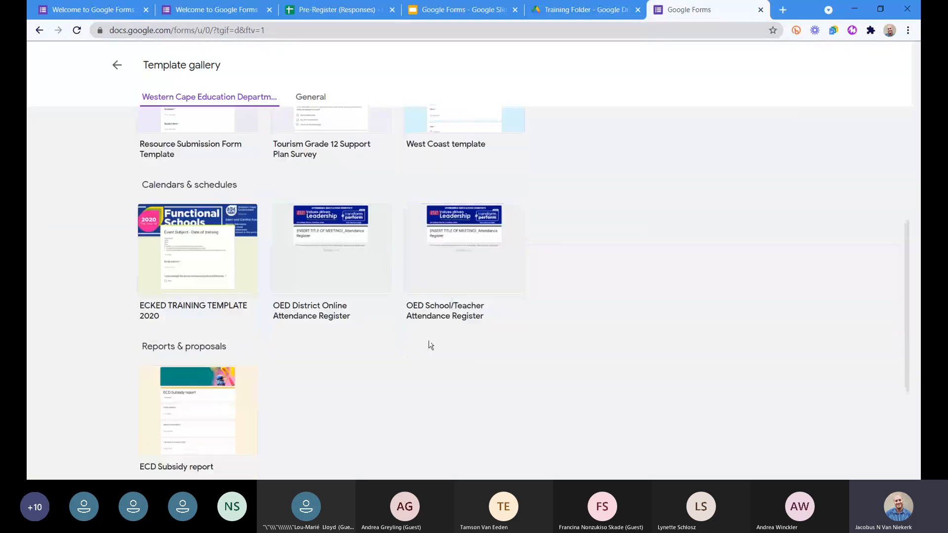
scroll(410, 373, down, 2)
scroll(444, 366, up, 4)
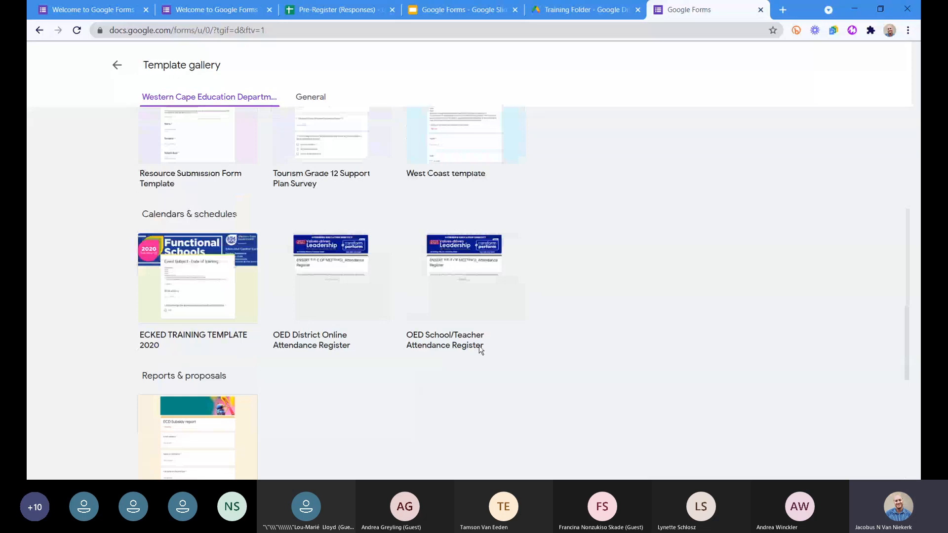
scroll(480, 350, up, 4)
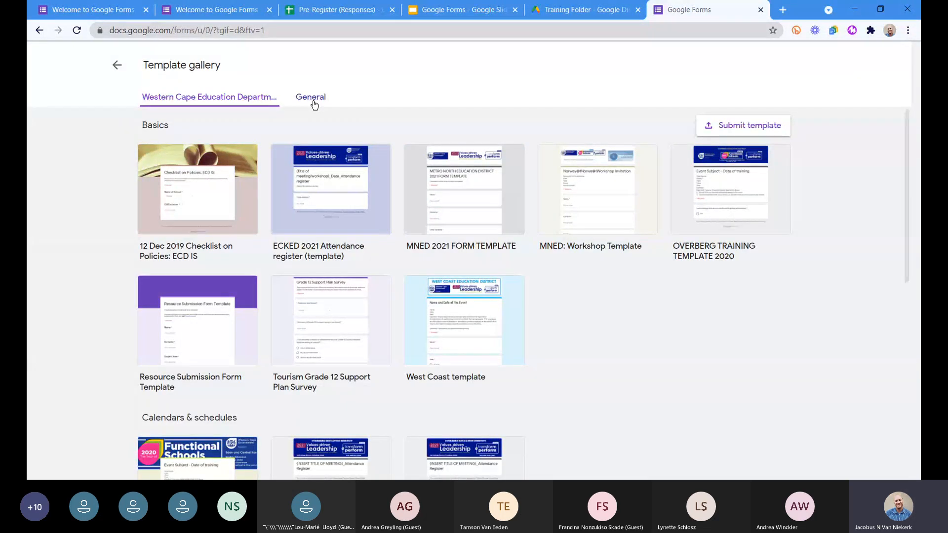
Browse the General form templates across the Education, Personal and Work categories, and close the gallery.
click(313, 101)
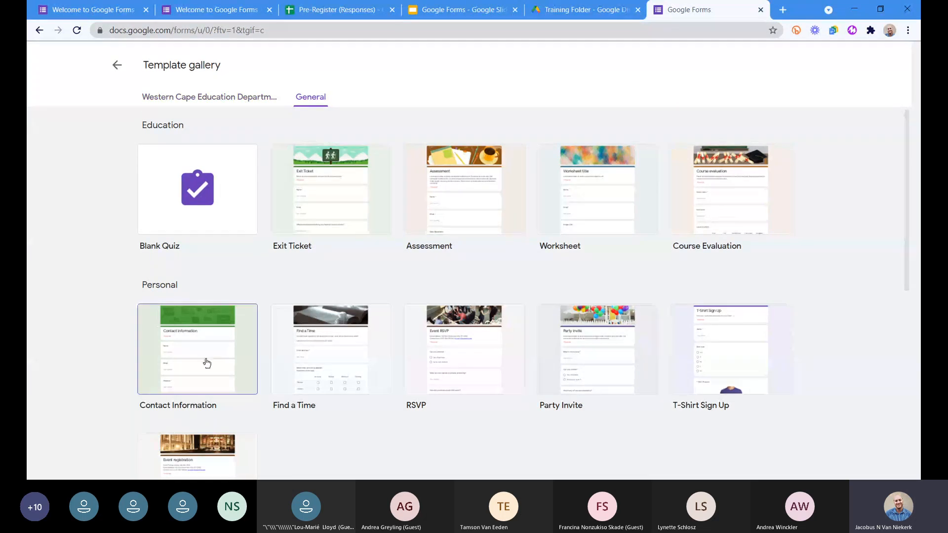
scroll(205, 360, down, 2)
scroll(205, 360, down, 1)
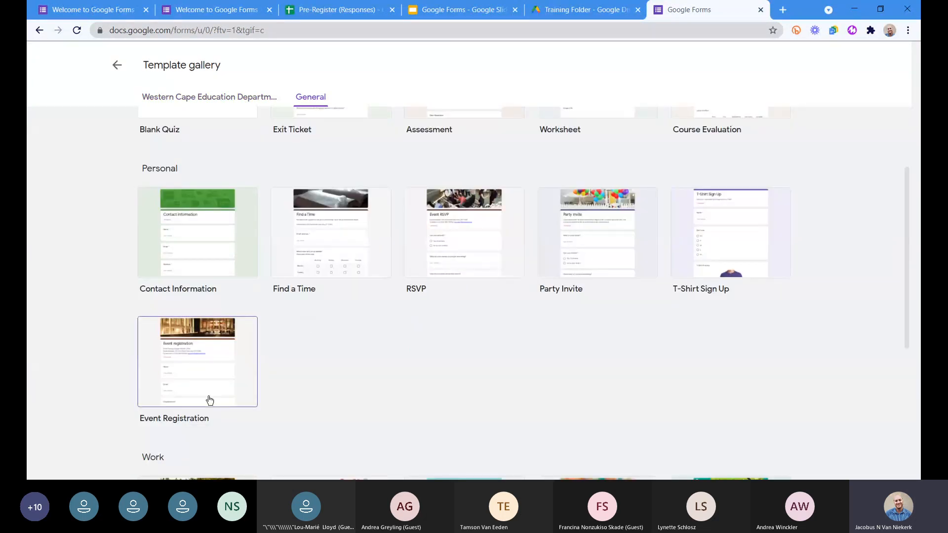
scroll(210, 400, down, 3)
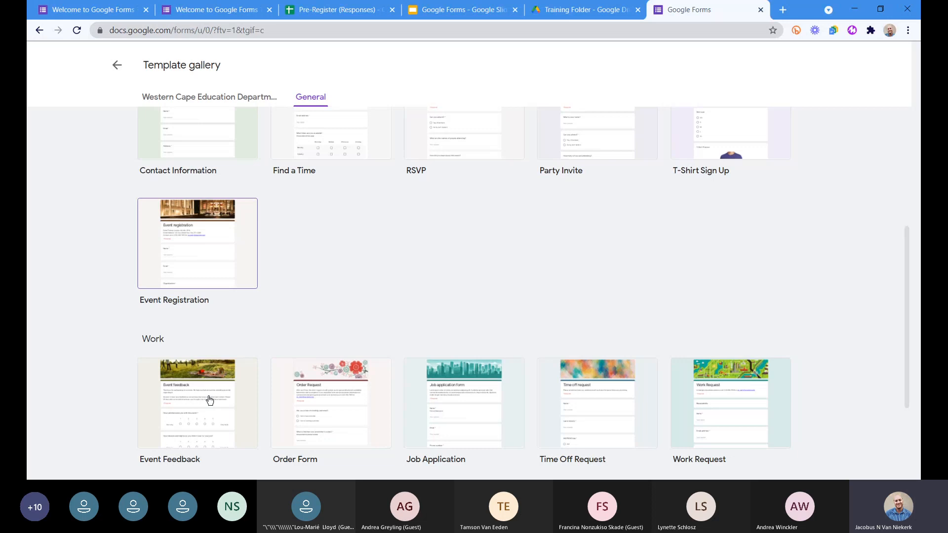
scroll(210, 400, down, 4)
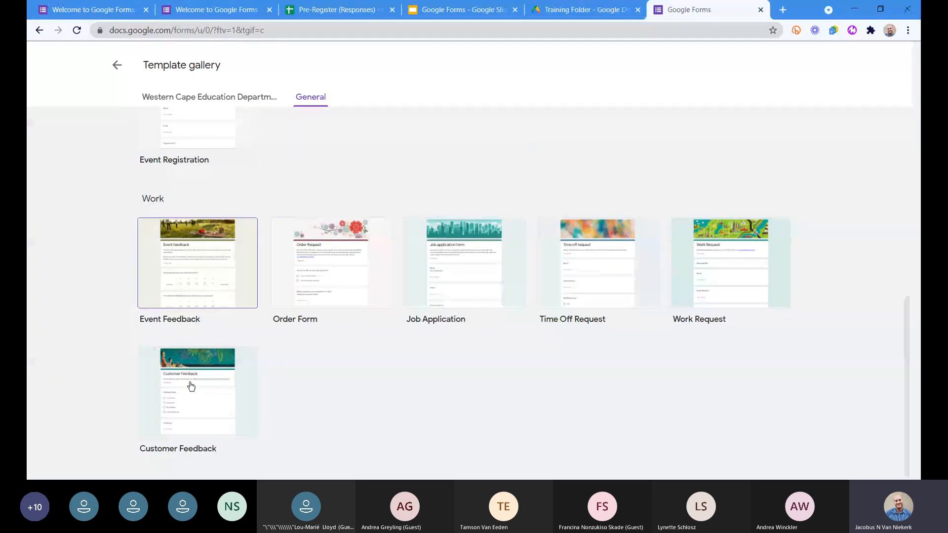
scroll(462, 428, up, 2)
scroll(463, 427, up, 7)
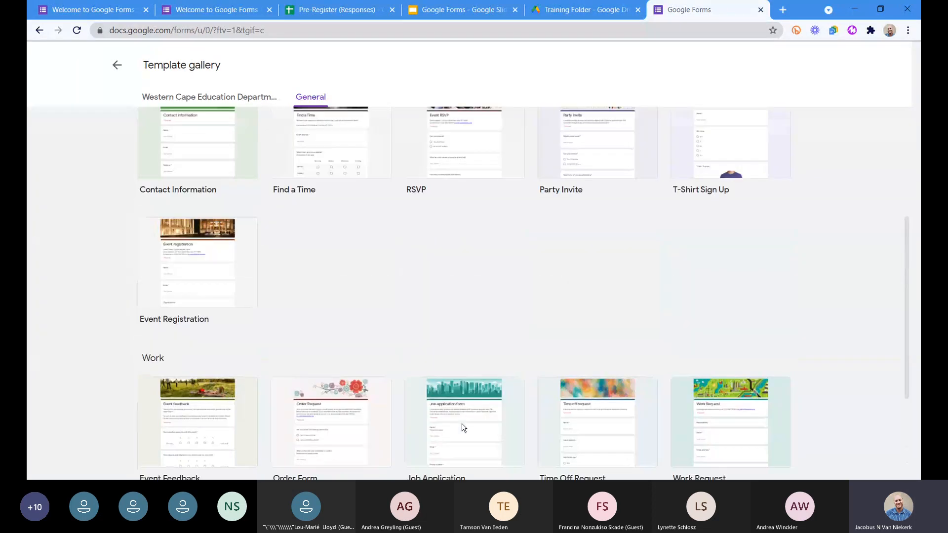
scroll(435, 398, up, 1)
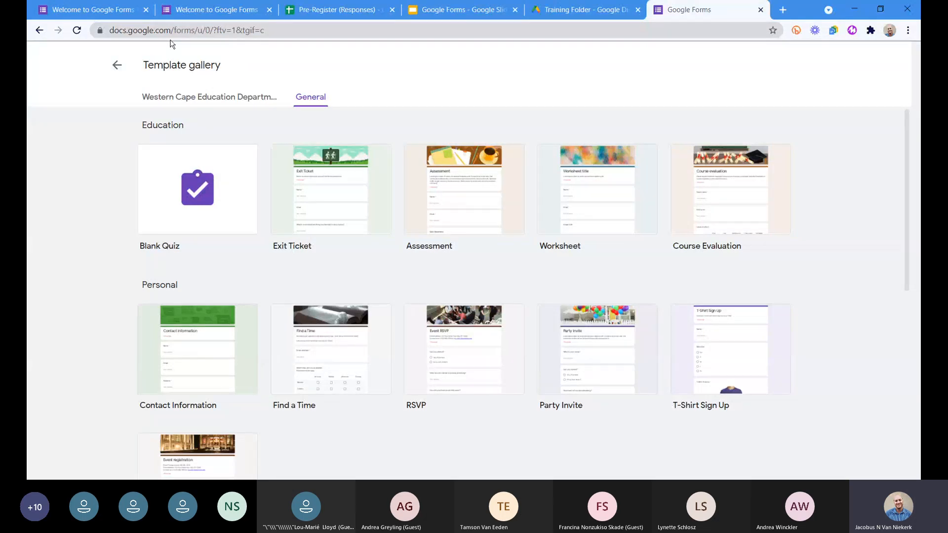
click(761, 10)
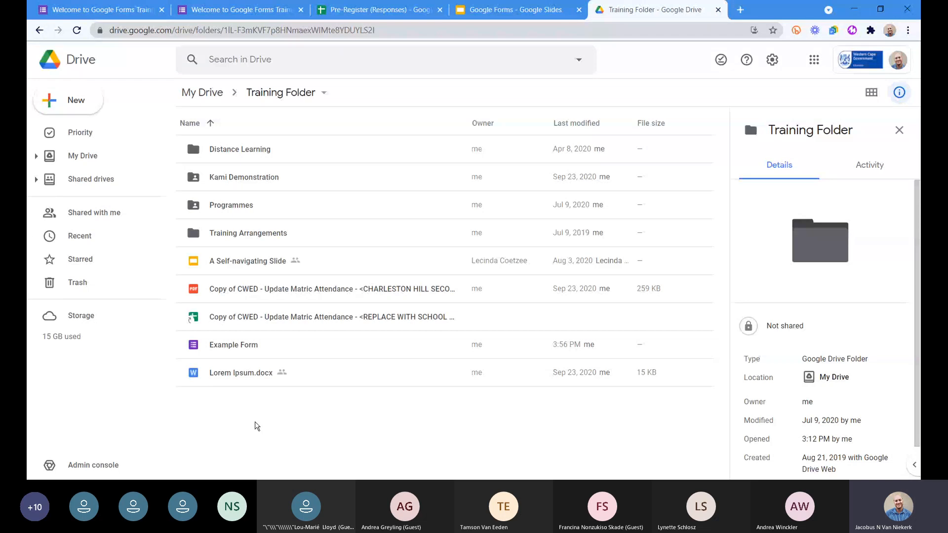
Create a new blank Google Form inside the Training Folder in Google Drive.
right_click(243, 415)
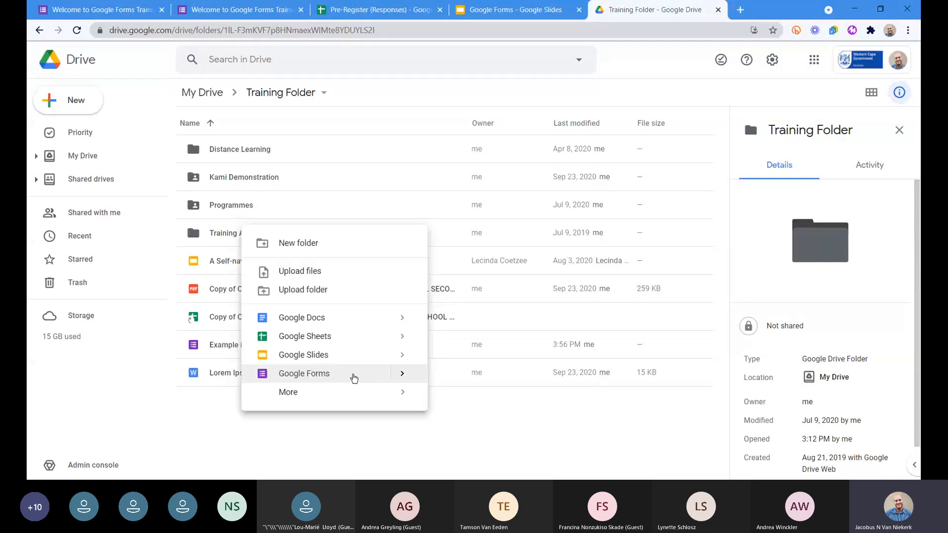
click(402, 374)
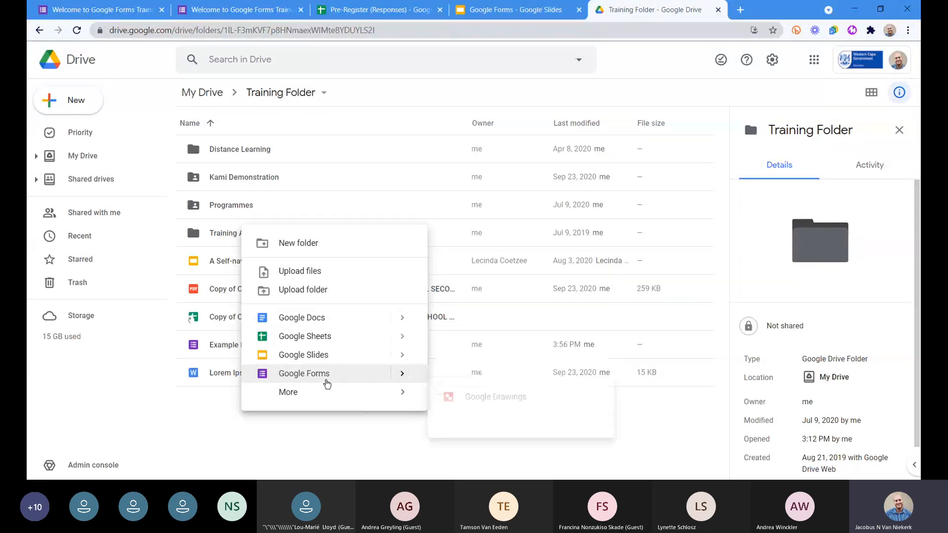
click(323, 380)
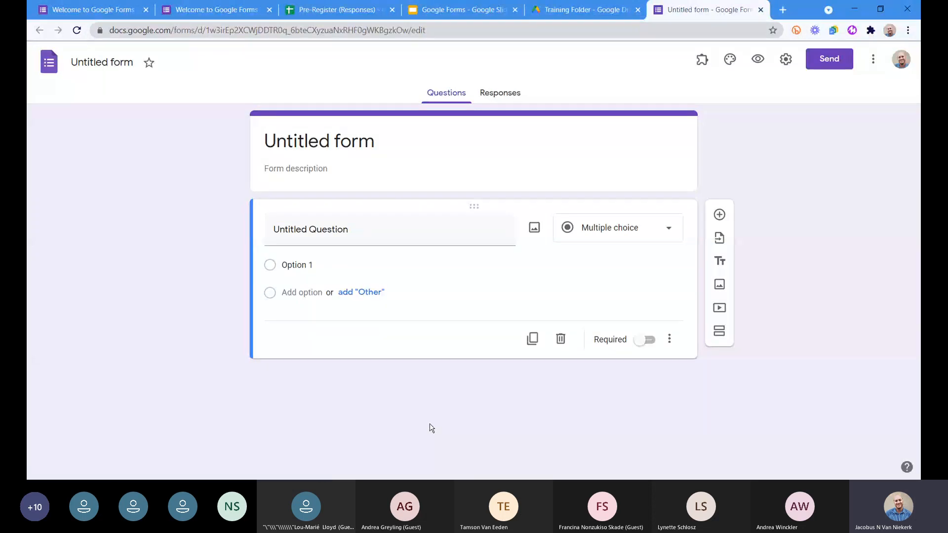
click(785, 60)
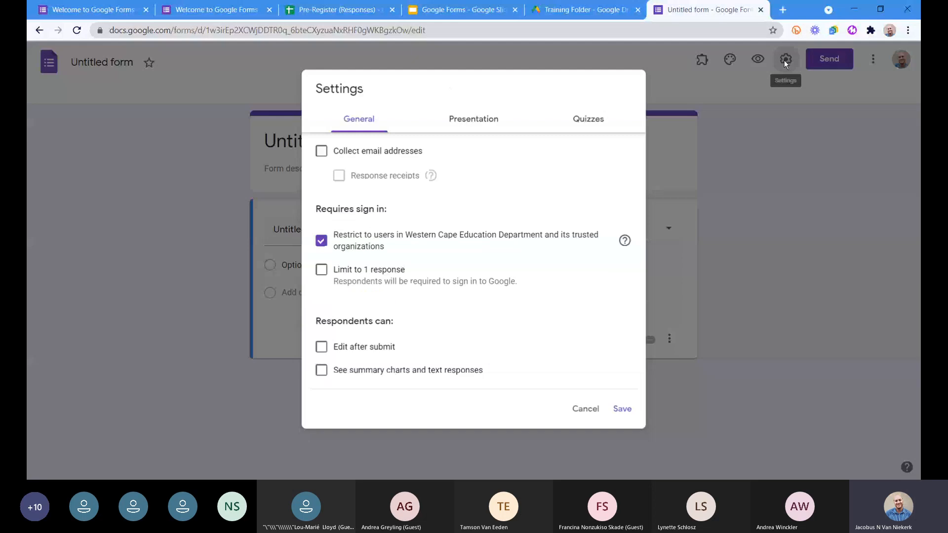
click(592, 121)
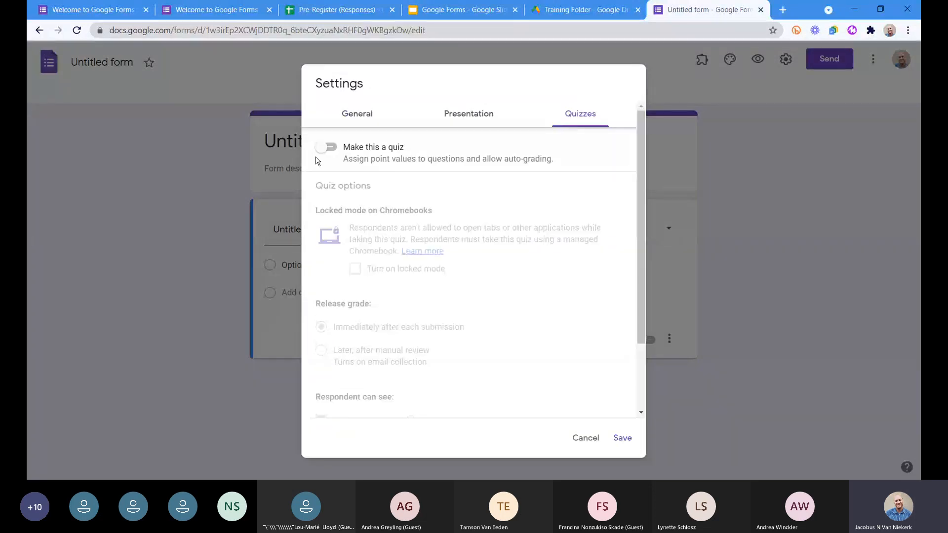
click(615, 439)
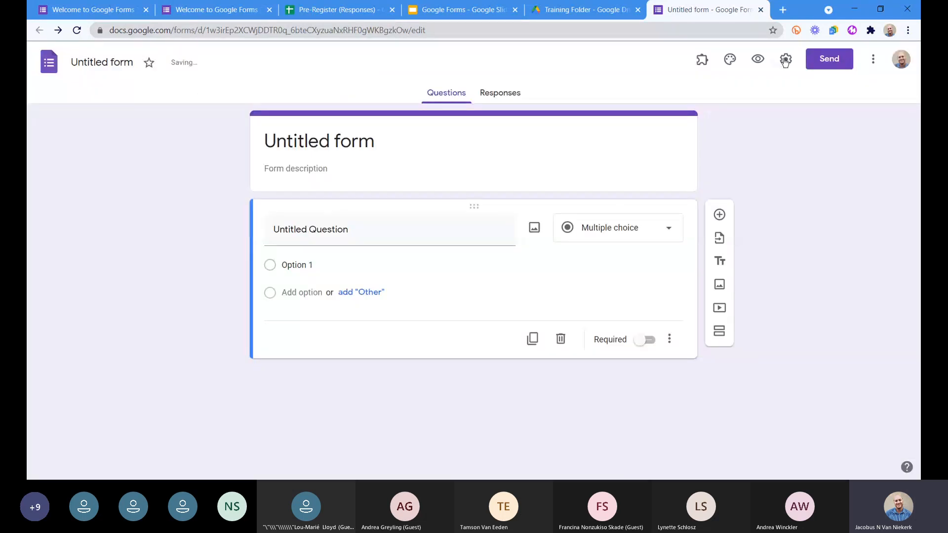
Turn the form into a quiz, look through the grade release and respondent options, and save the settings.
click(785, 59)
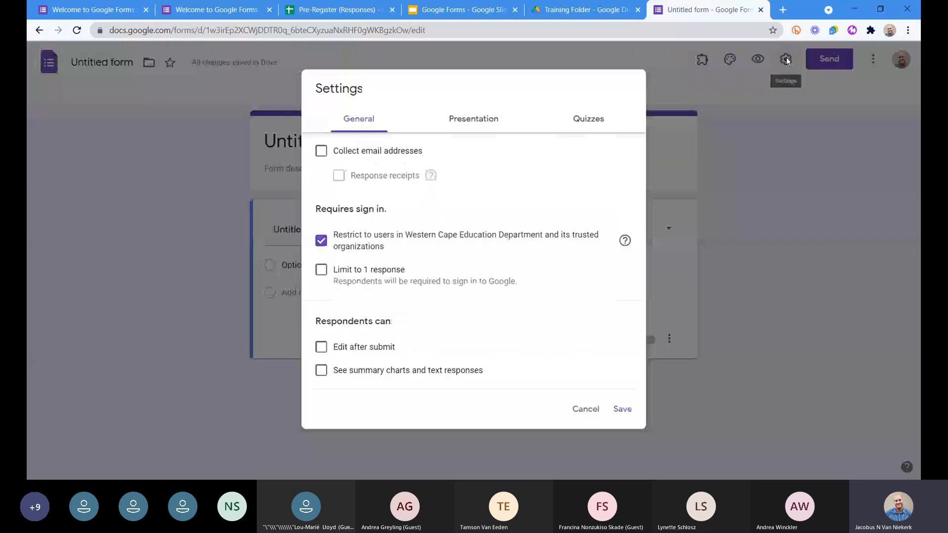
click(597, 127)
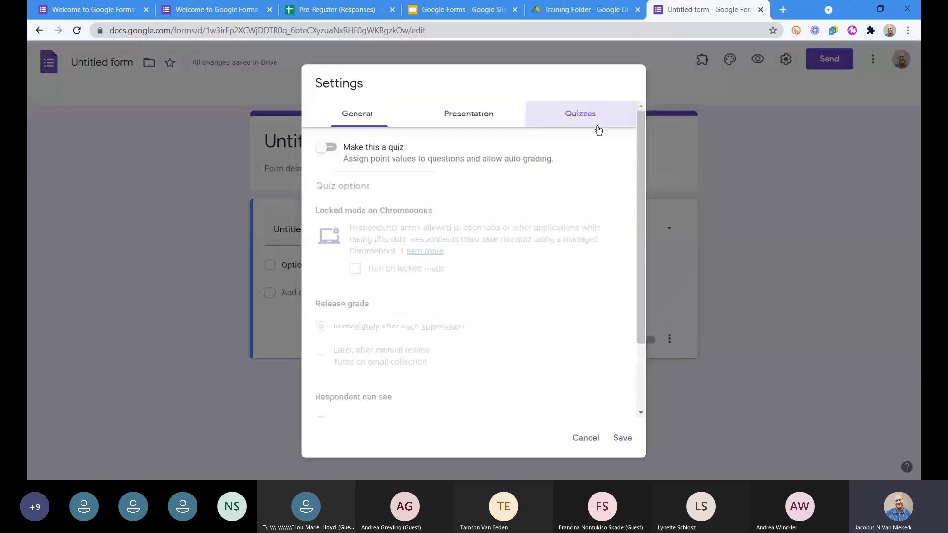
click(329, 148)
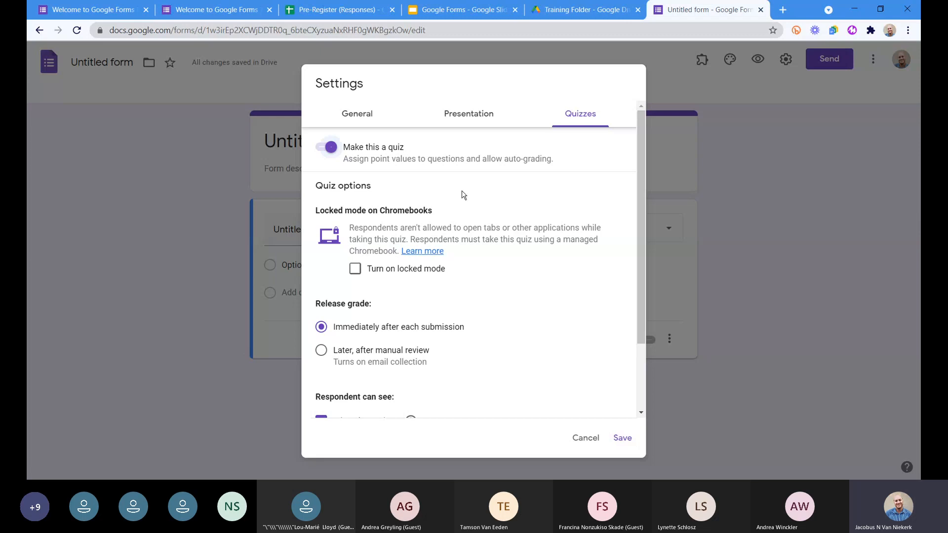
scroll(464, 194, down, 1)
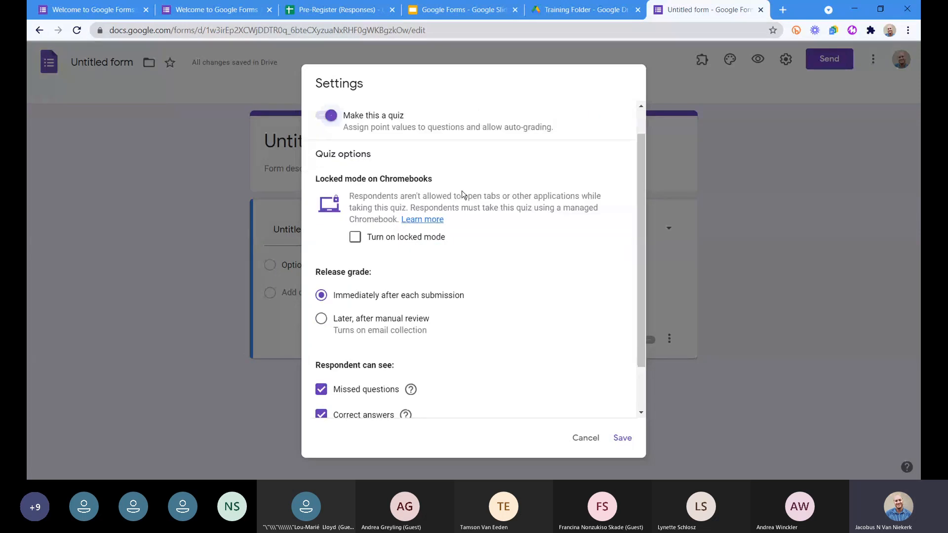
scroll(462, 194, up, 1)
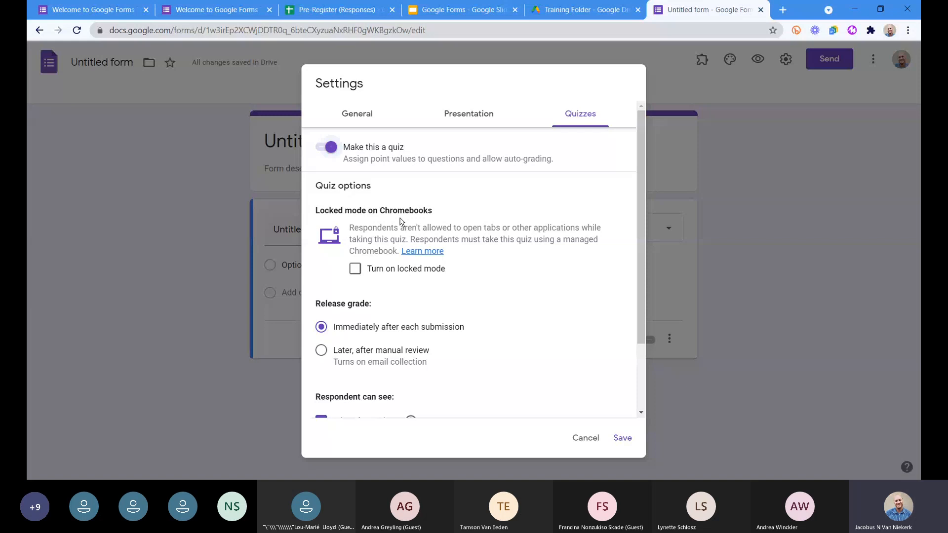
scroll(554, 302, down, 3)
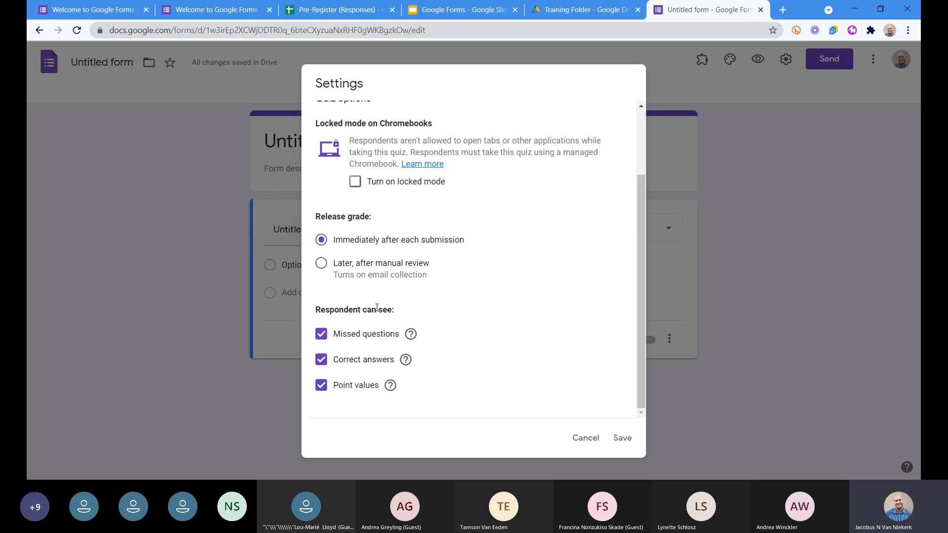
scroll(376, 307, up, 2)
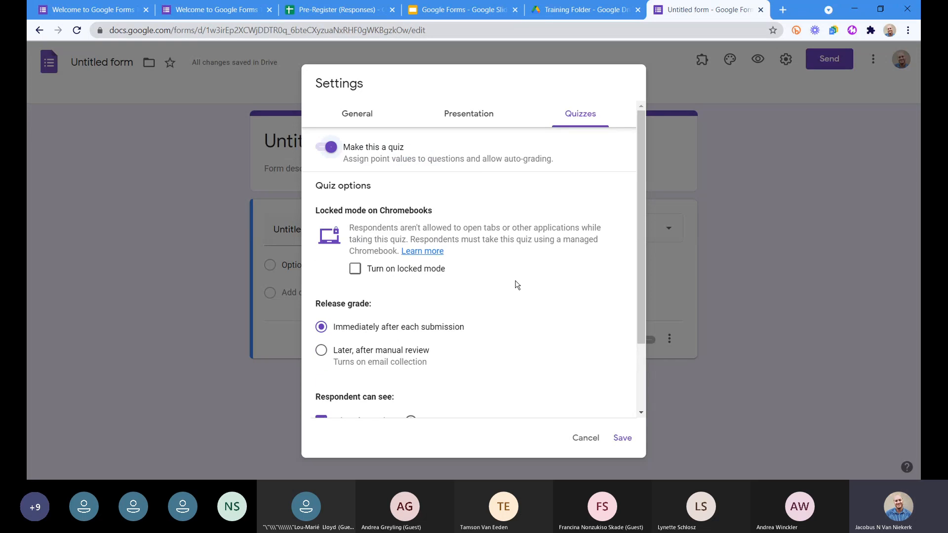
scroll(517, 285, down, 1)
scroll(516, 285, down, 1)
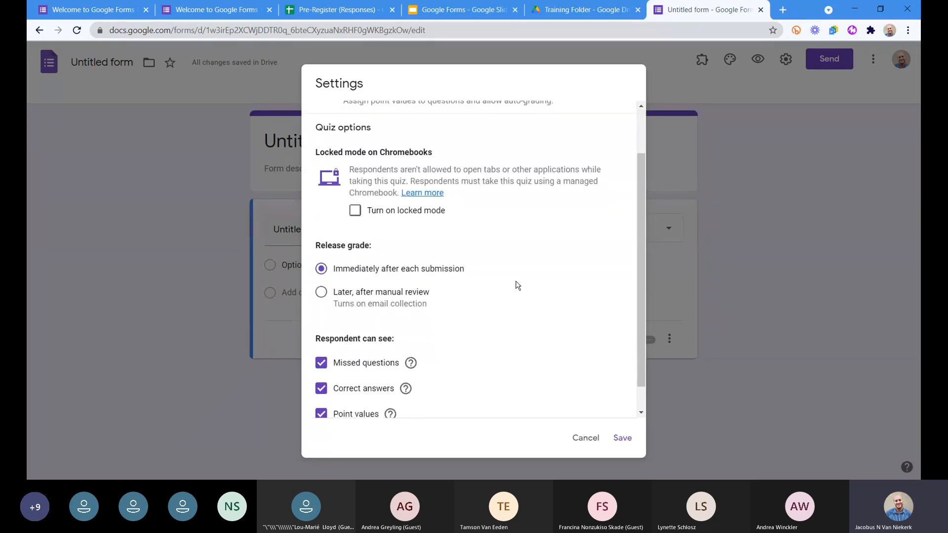
scroll(517, 285, down, 1)
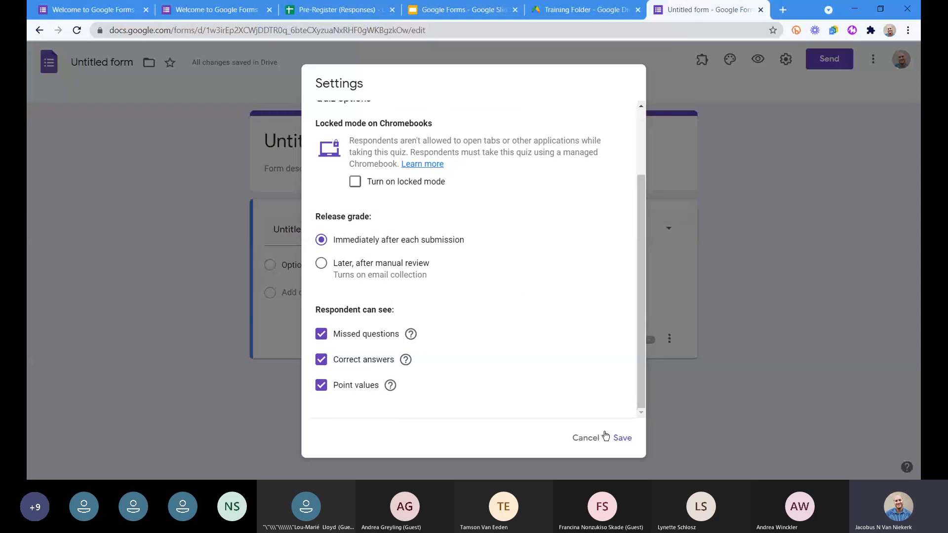
click(622, 438)
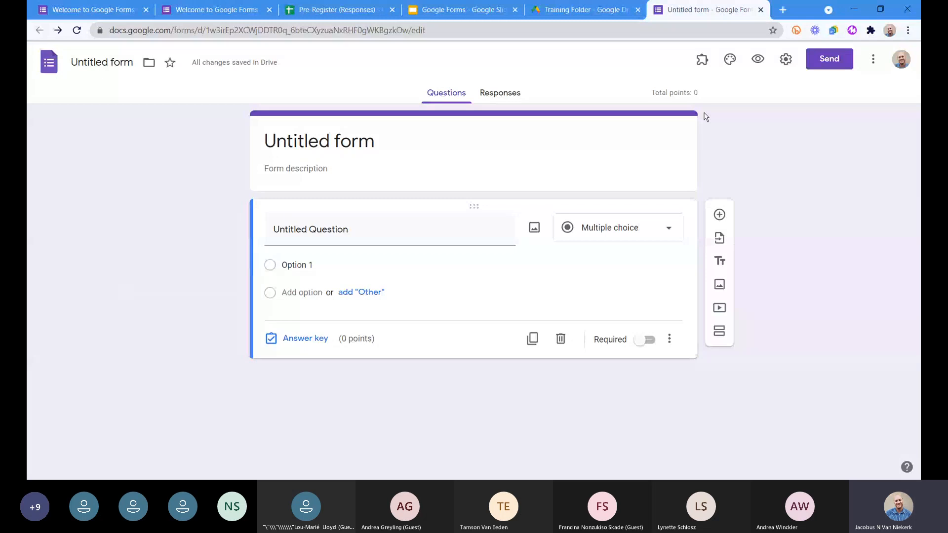
Set the default preferences to make questions required with a quiz point value of 1, and add a new question.
click(873, 60)
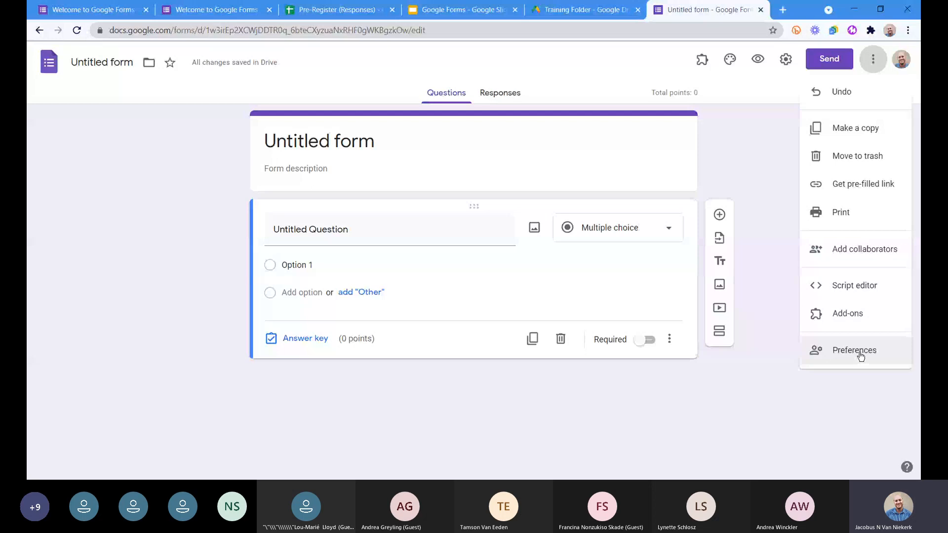
click(845, 354)
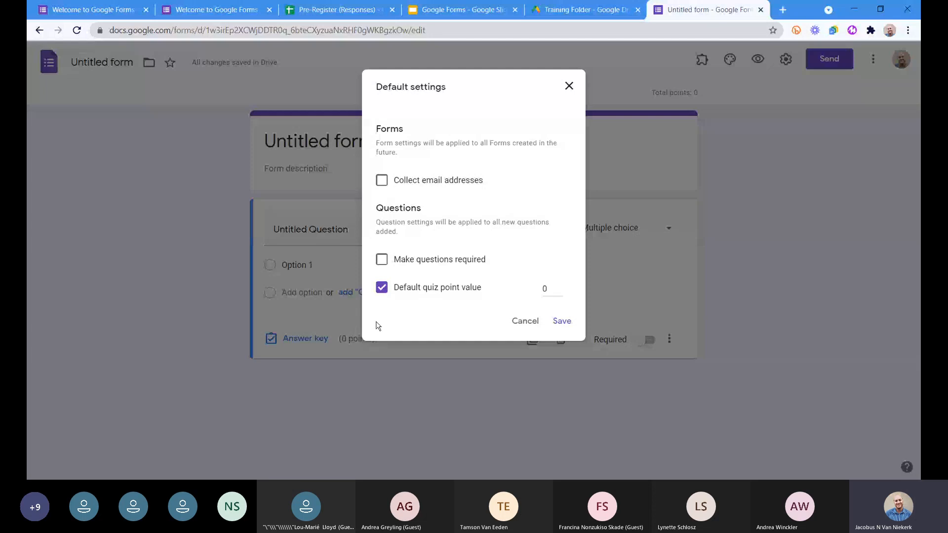
click(383, 260)
click(558, 289)
click(563, 288)
click(443, 259)
click(567, 321)
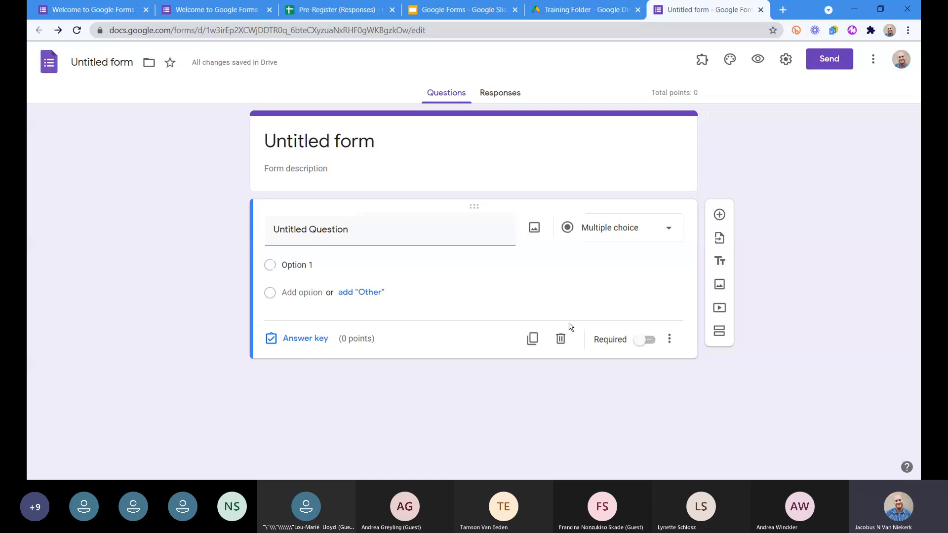
click(719, 214)
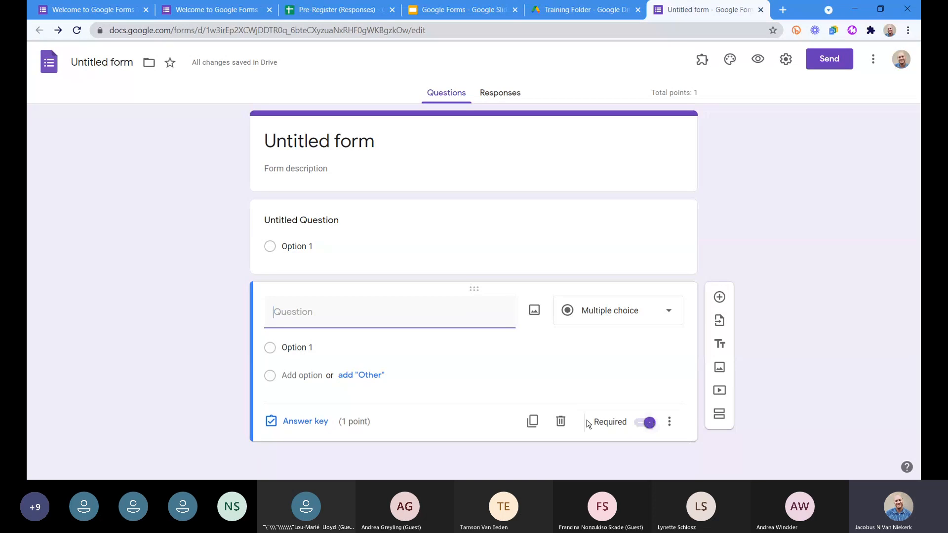
Delete the newly added blank question and title the form "Romeo and Juliet".
click(561, 421)
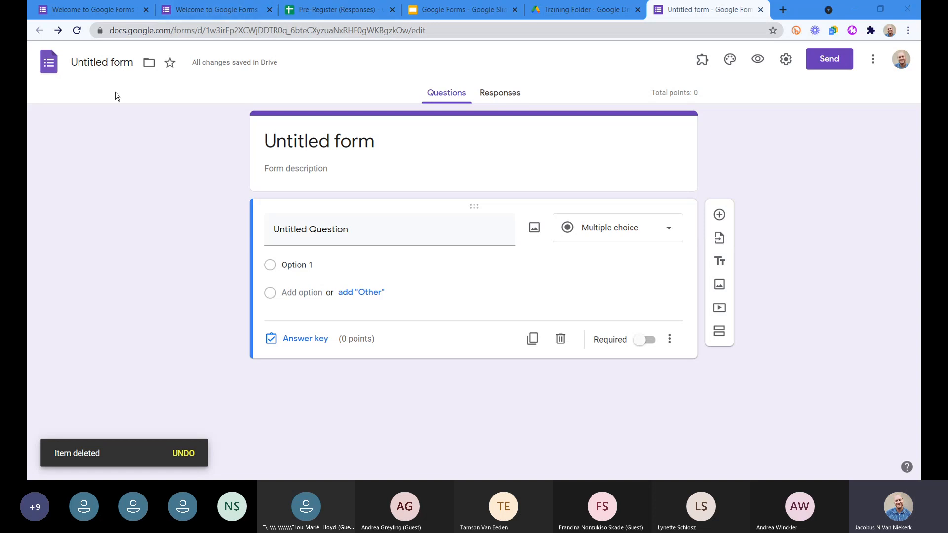
click(113, 66)
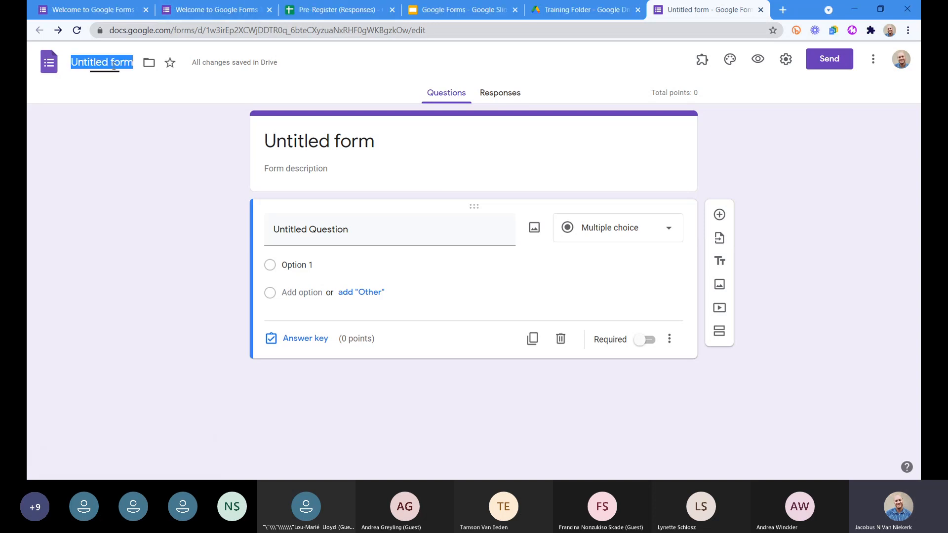
text(Rome)
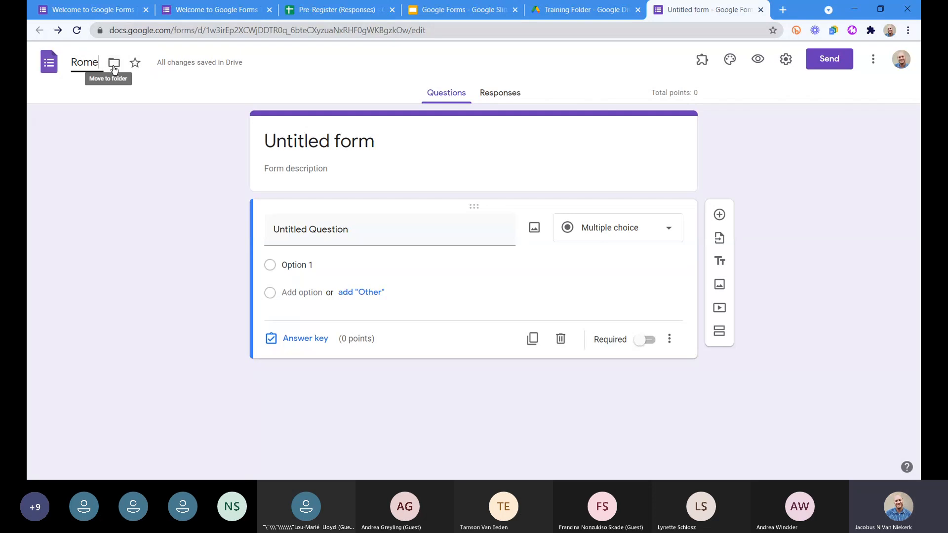
text(o and Juliet)
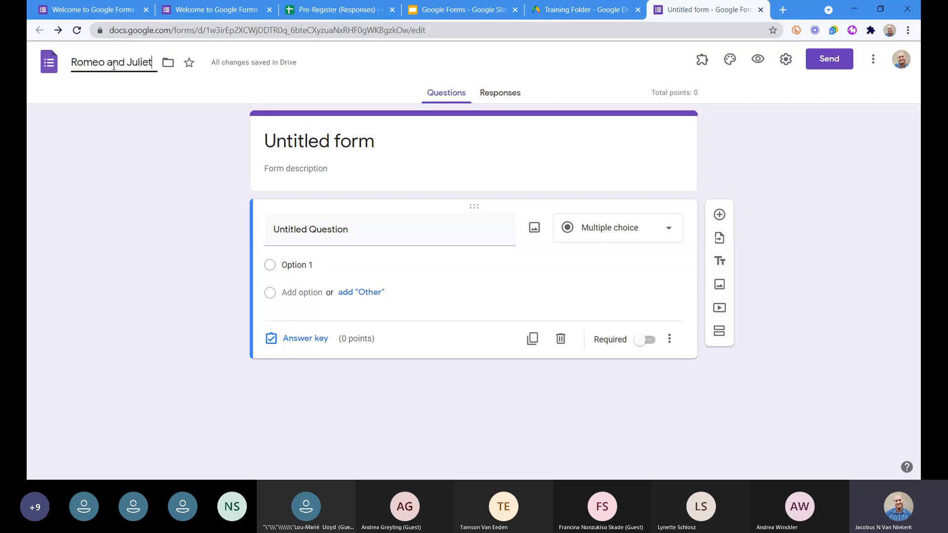
click(364, 183)
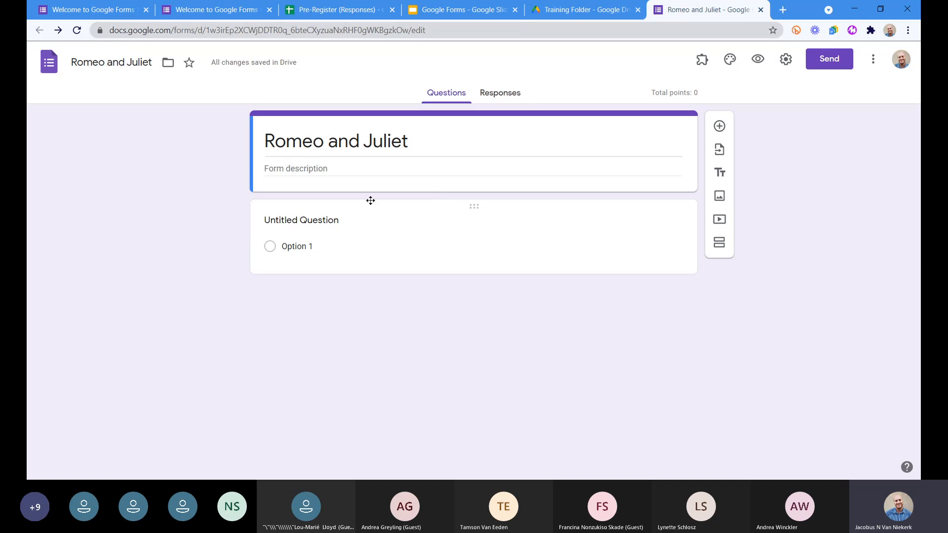
Keep the remaining question as Multiple choice and set its text to "Who wrote Romeo and Juliet?".
click(449, 218)
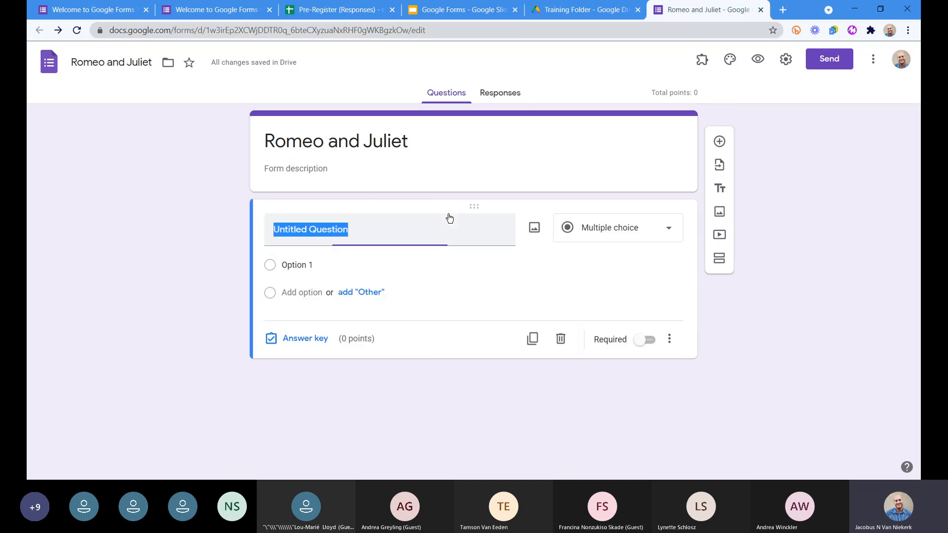
click(633, 235)
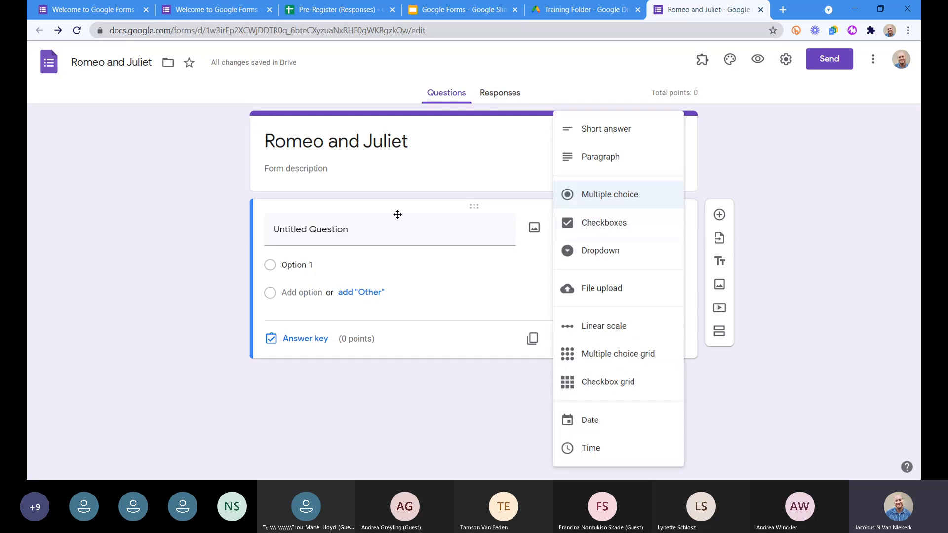
click(603, 193)
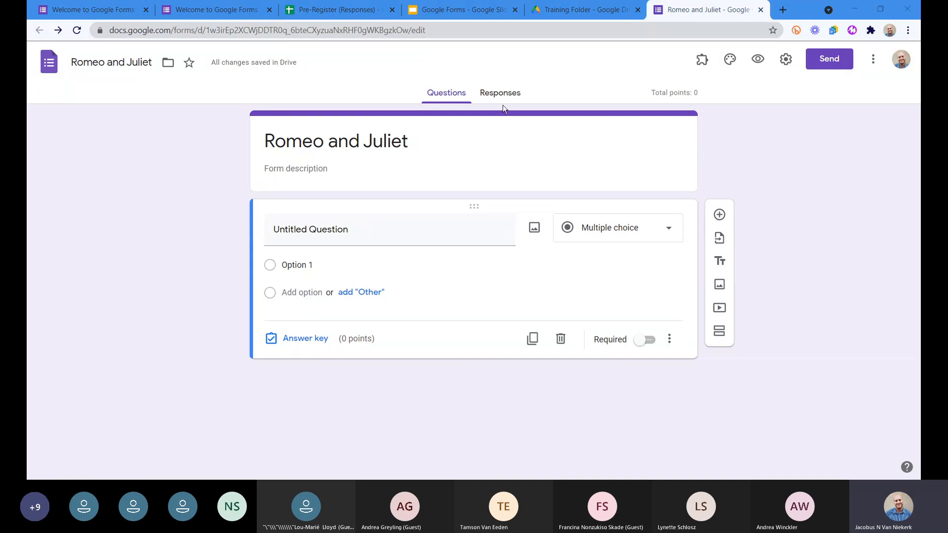
click(359, 236)
text(Who wrote Romeo and Juliet?)
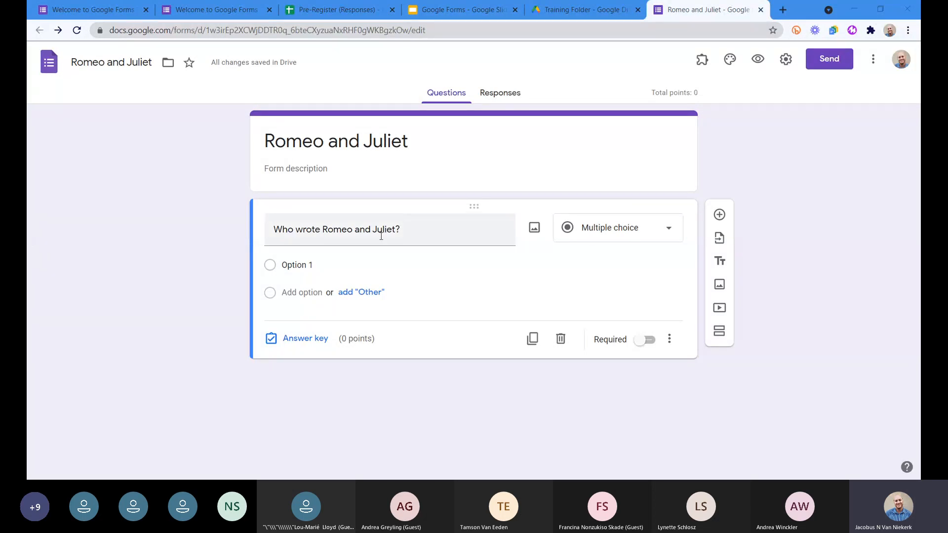
Fill in the answer options William Wallace, William Shakespeare, William Wordsworth and William Blake, correcting the spelling of Wordsworth.
click(306, 267)
text(William Wallace William Shakespeare William Worsworth William Blake)
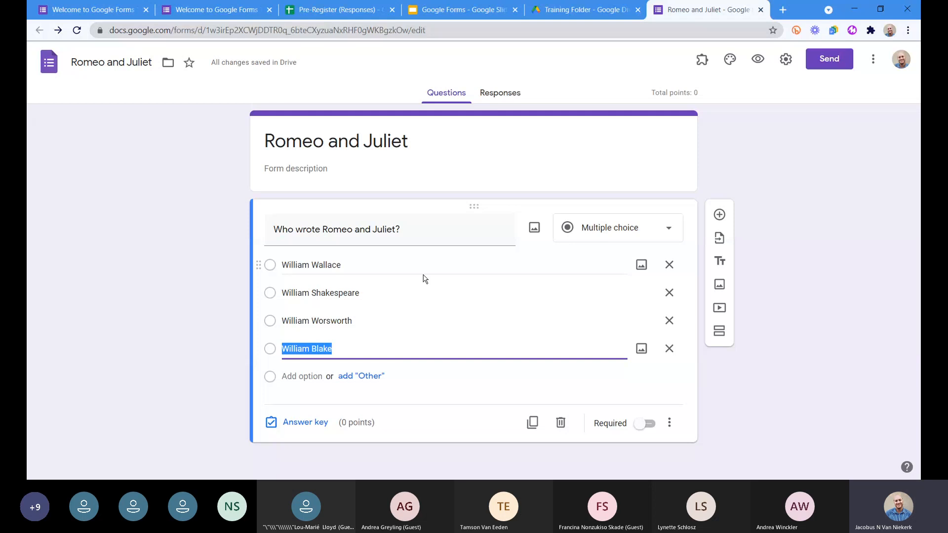
click(328, 321)
text(d)
key(ctrl+z)
click(328, 321)
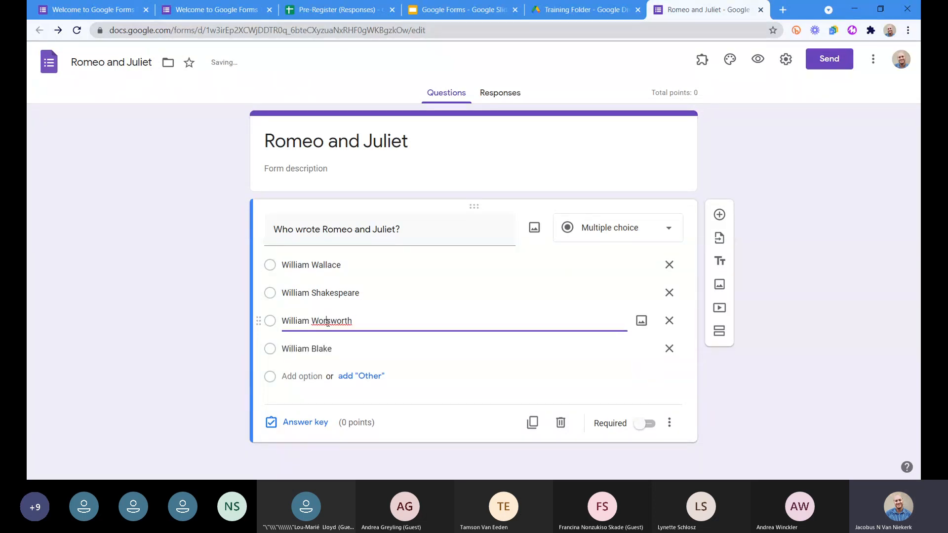
text(d)
click(395, 326)
click(353, 346)
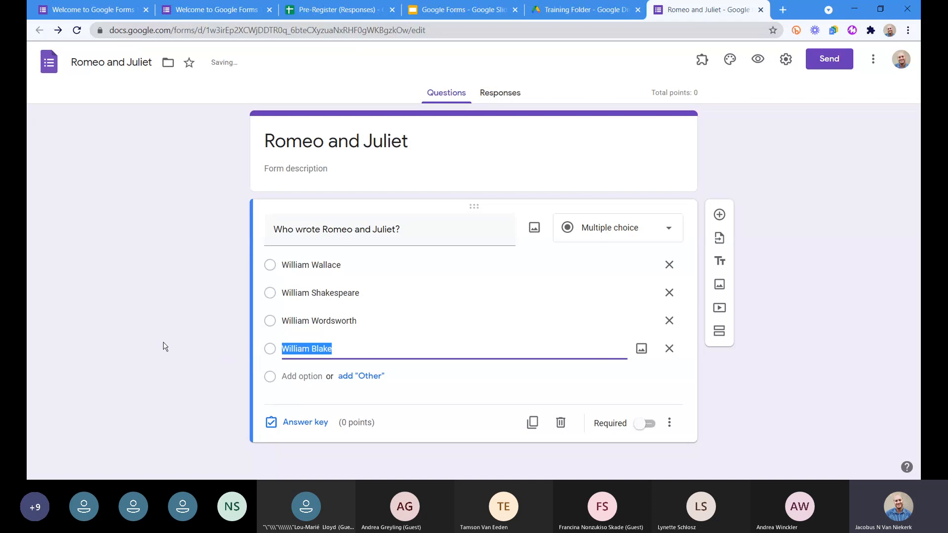
click(164, 342)
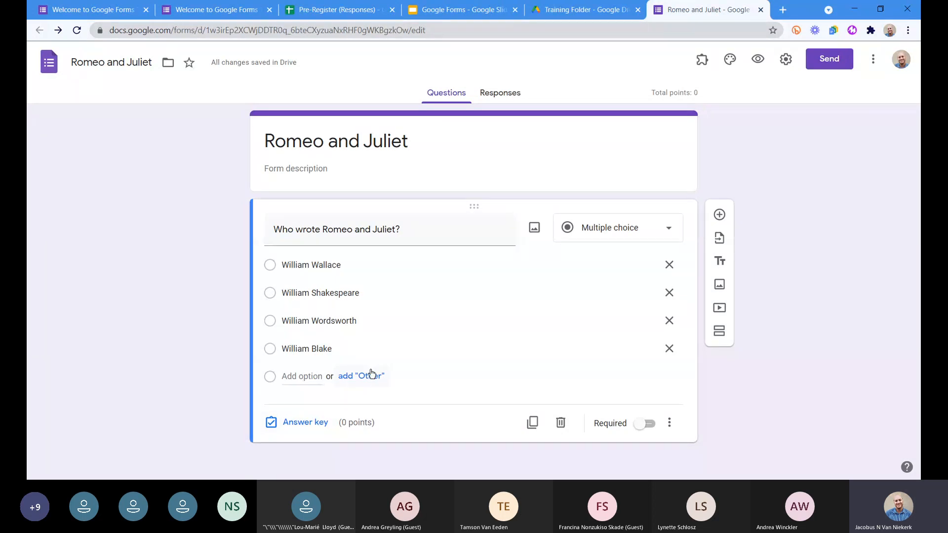
Make the question required, and in its answer key set 1 point with William Shakespeare as the correct answer.
click(645, 424)
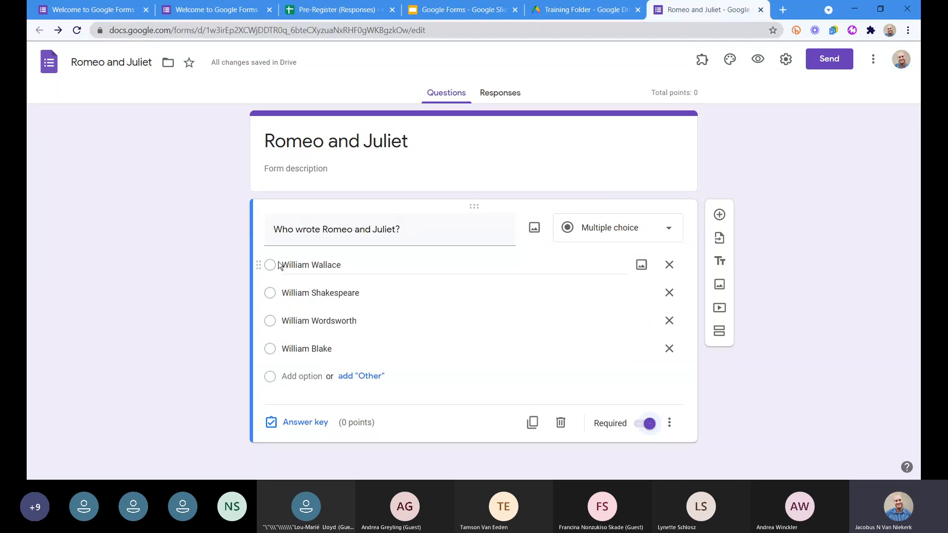
click(297, 423)
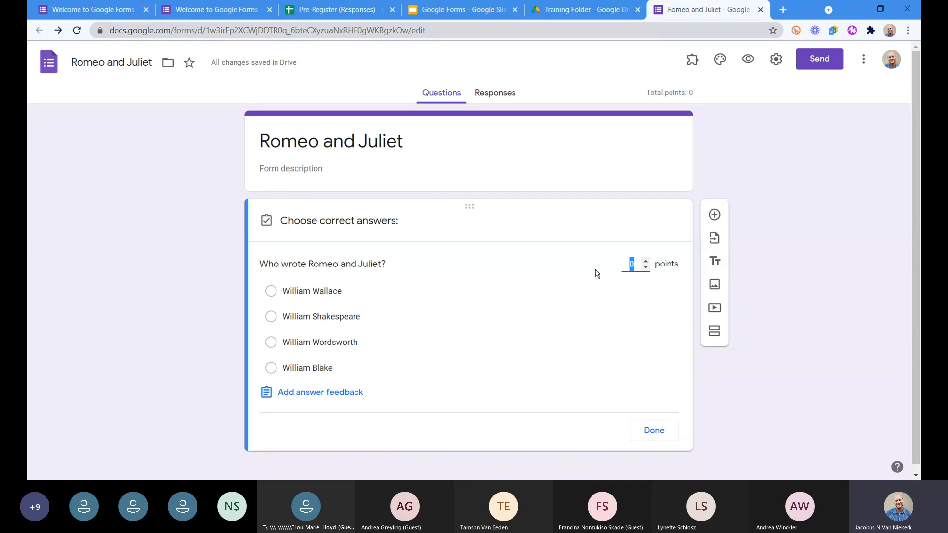
click(645, 260)
click(300, 324)
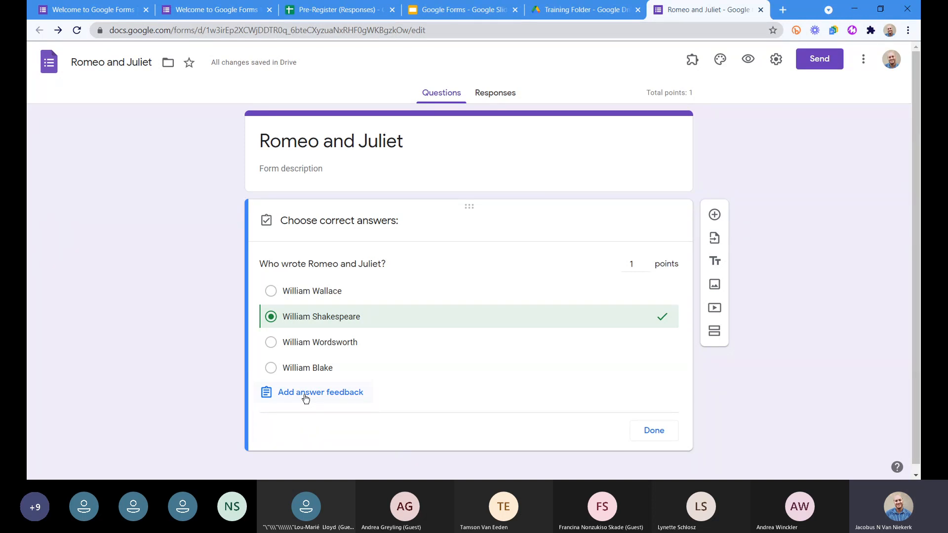
Add answer feedback for incorrect answers reading "Please try again!".
click(306, 395)
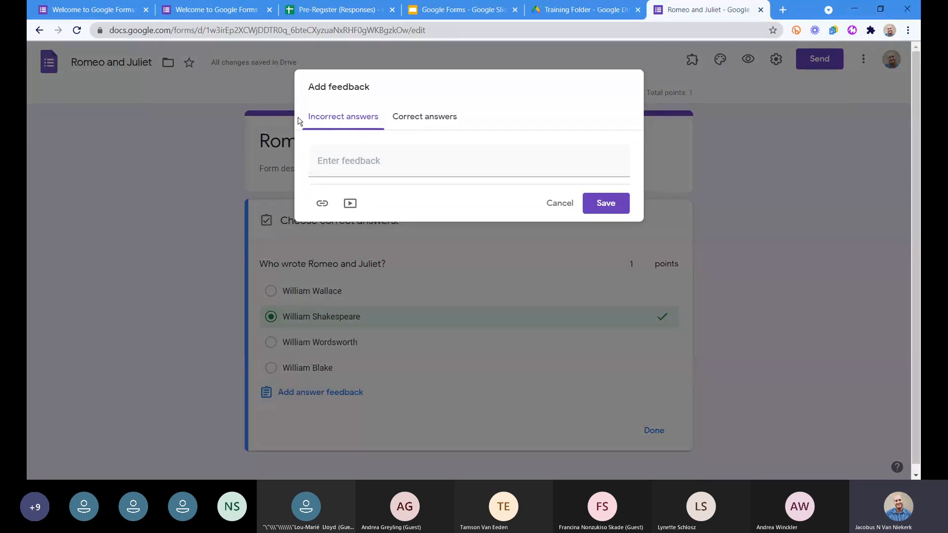
click(346, 164)
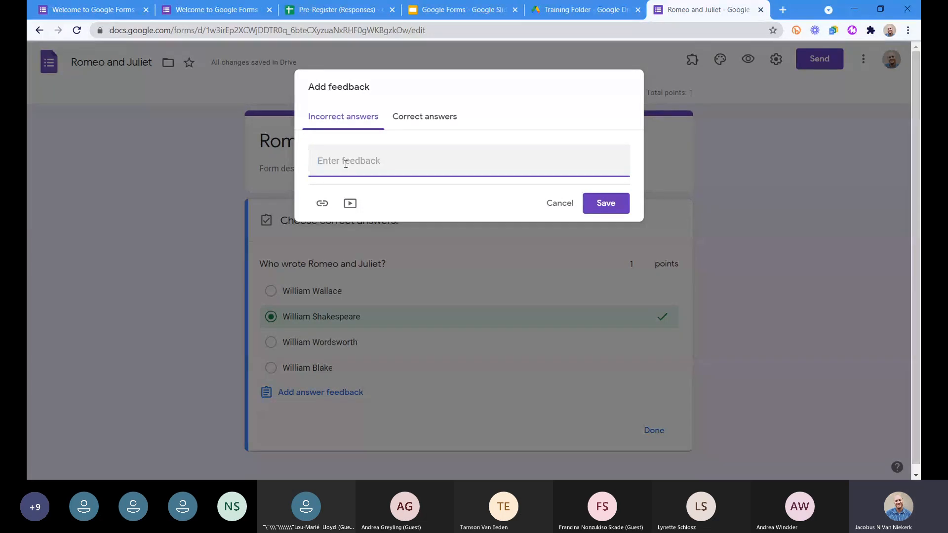
text(Please try ag)
text(oi)
text(N!)
drag(378, 163, 384, 164)
click(387, 163)
click(387, 163)
key(BackSpace)
text(n)
Enter "Well done!" as the feedback for correct answers.
click(410, 121)
click(408, 160)
text(Well done!)
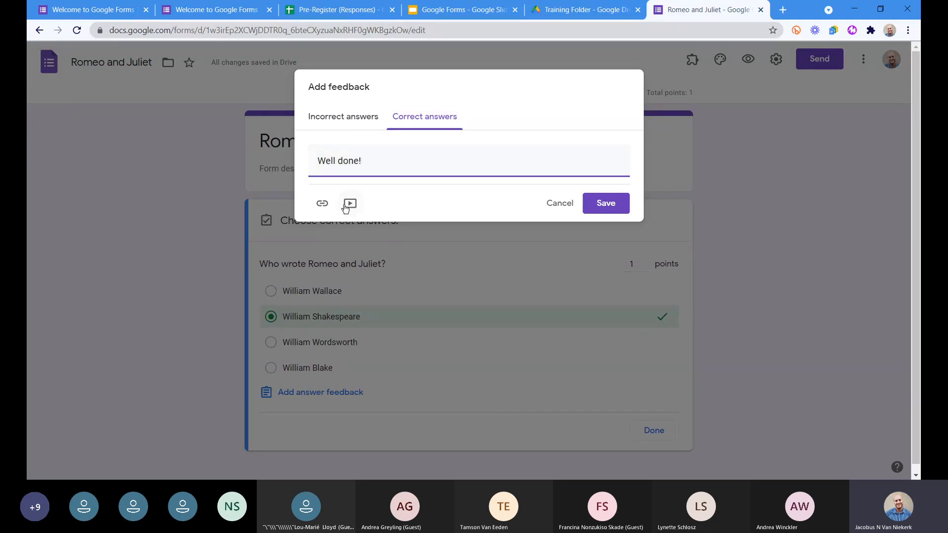
click(340, 119)
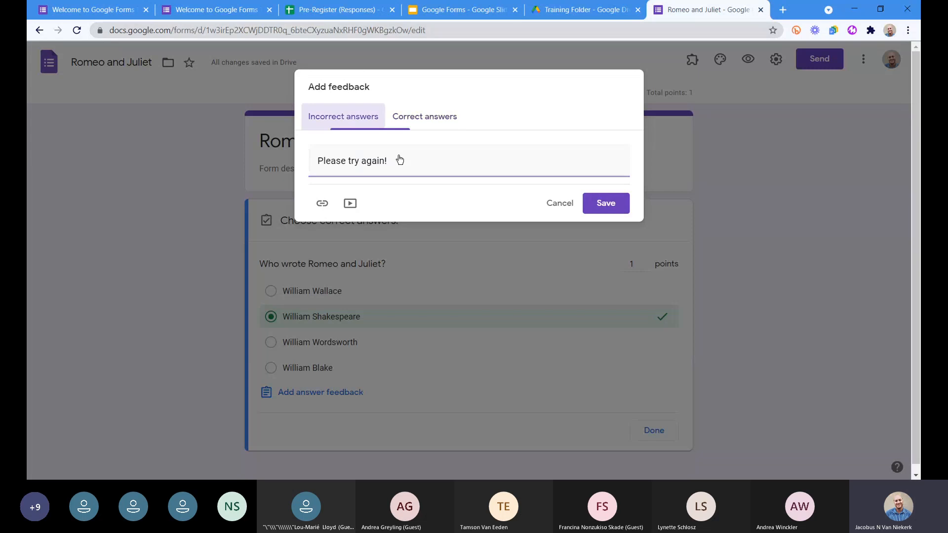
click(322, 204)
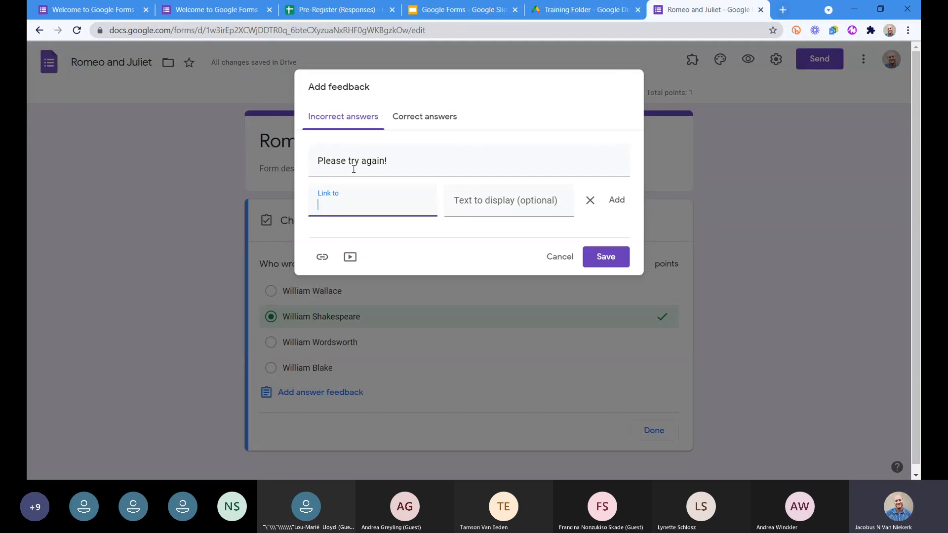
text(http://google.com)
key(Tab)
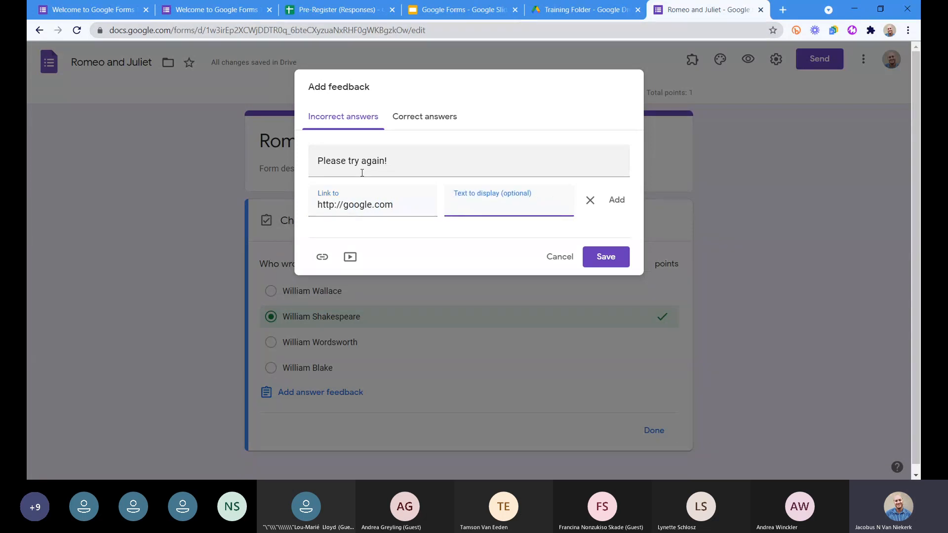
text(Go Google it!)
click(398, 205)
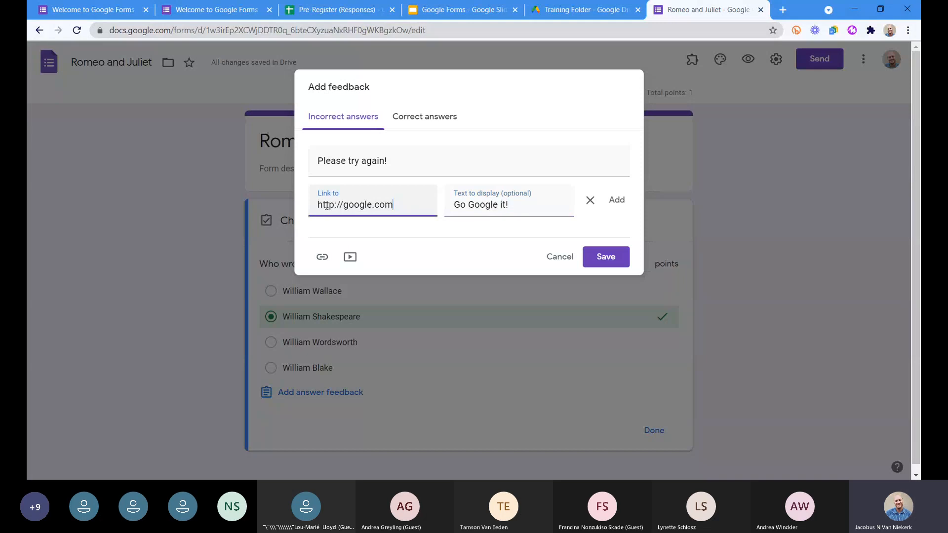
text(s)
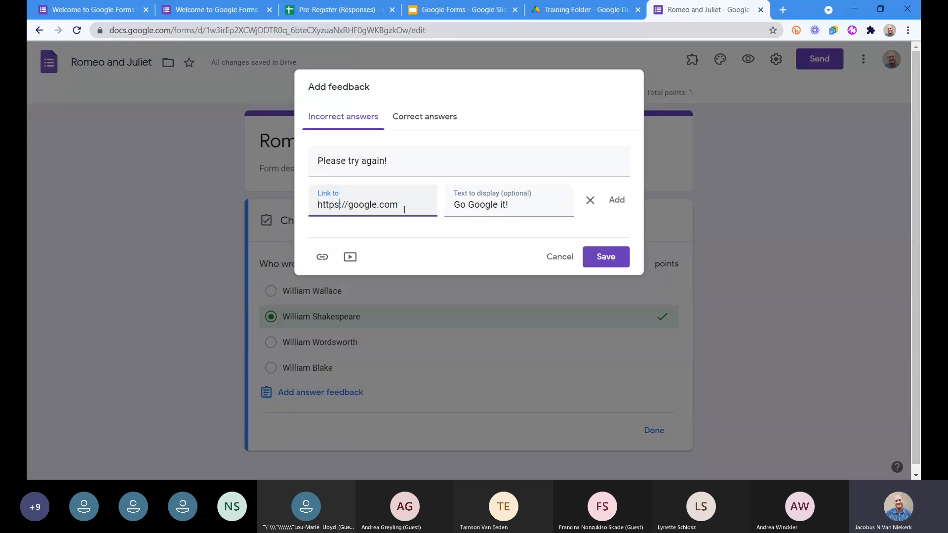
Search YouTube for "yay" to find a video for the correct-answer feedback.
click(422, 117)
click(351, 213)
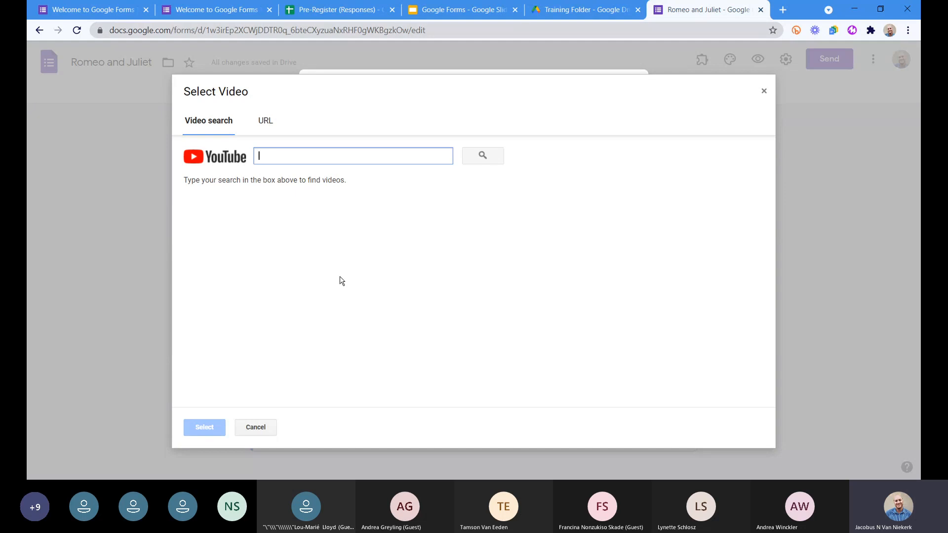
text(yay)
key(Return)
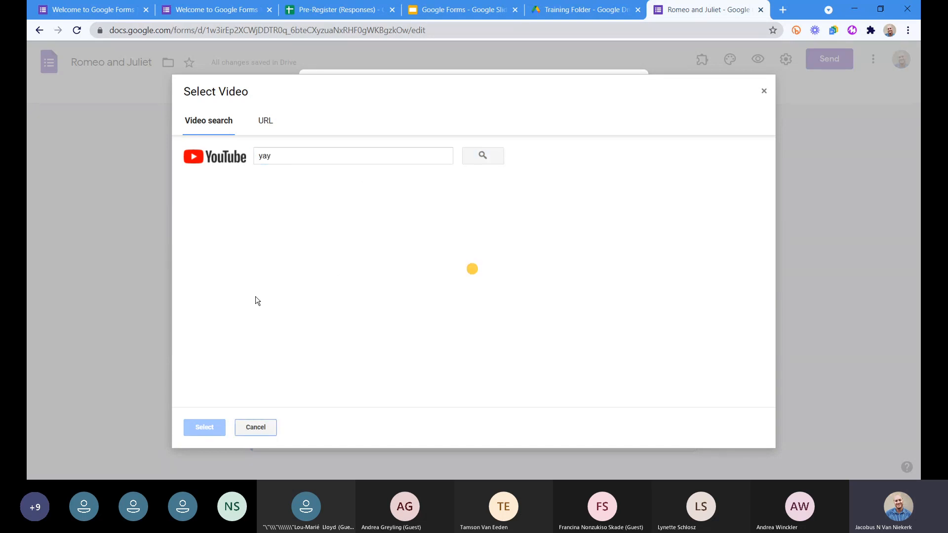
Search for "man cheering", attach the "Free Man Cheering Green Screen Effects" video to the correct-answer feedback, and save the feedback.
double_click(267, 156)
text(man)
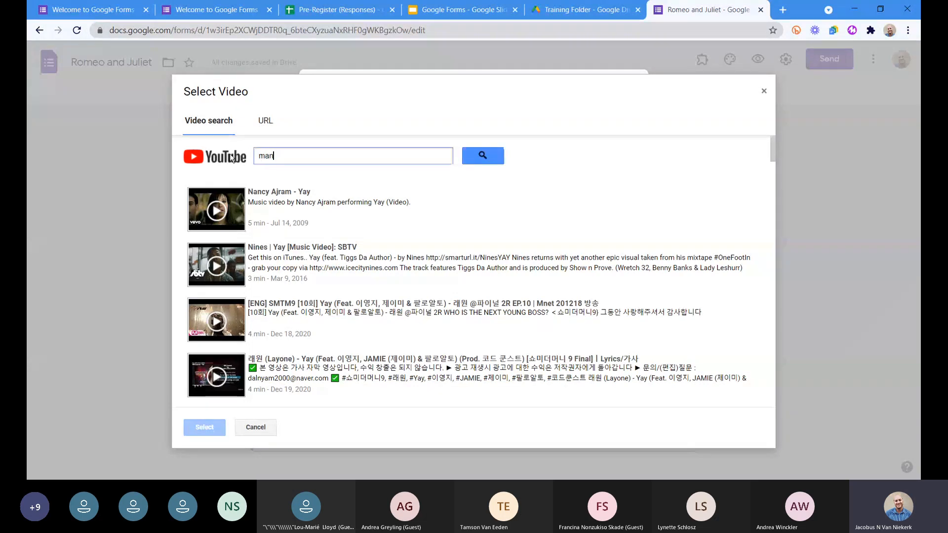
text( cheering)
key(Return)
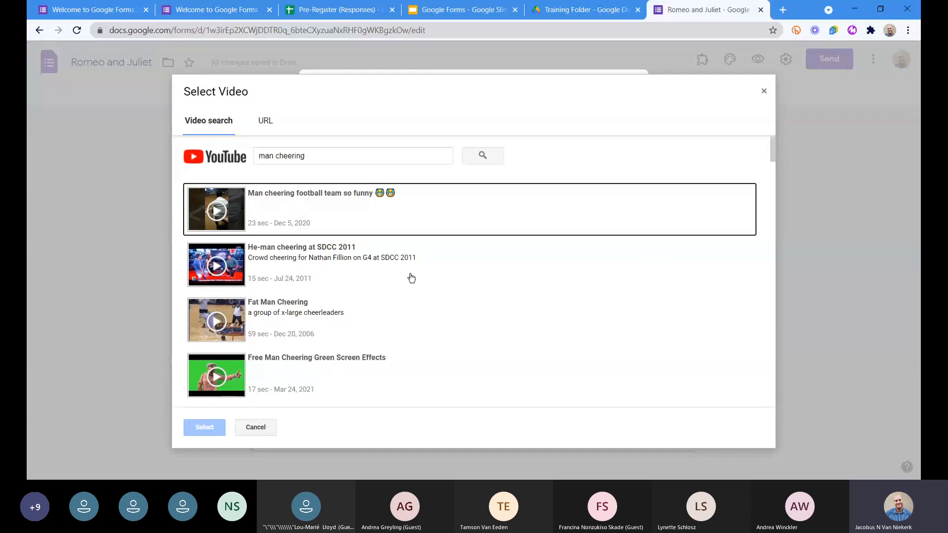
click(266, 375)
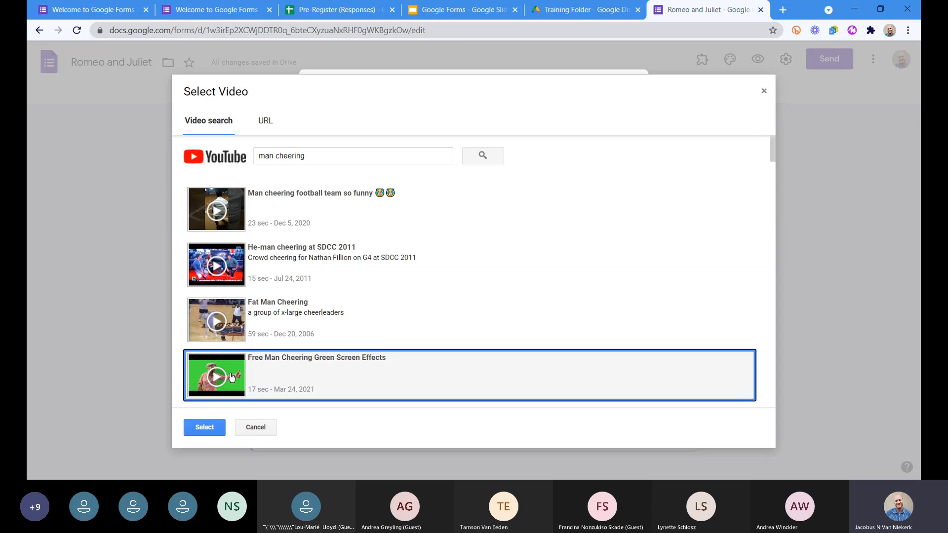
click(207, 428)
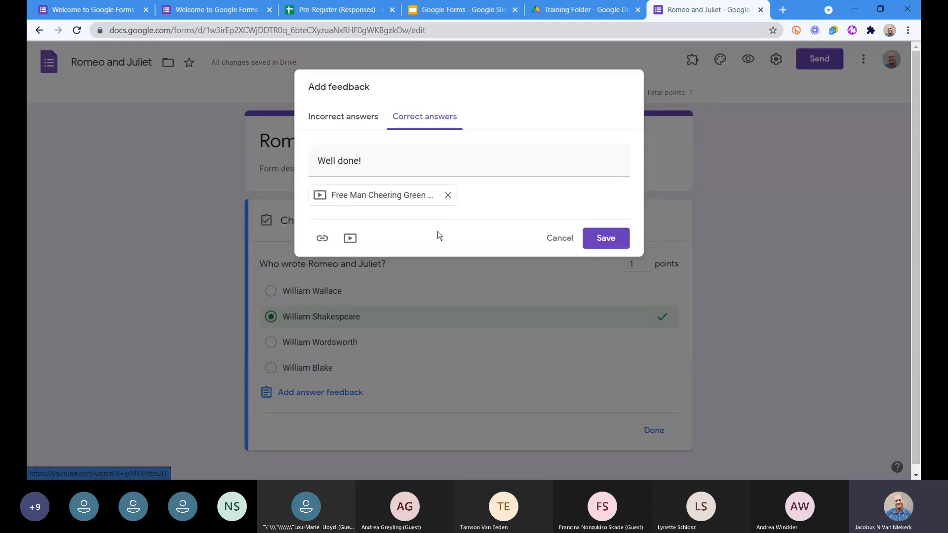
click(612, 239)
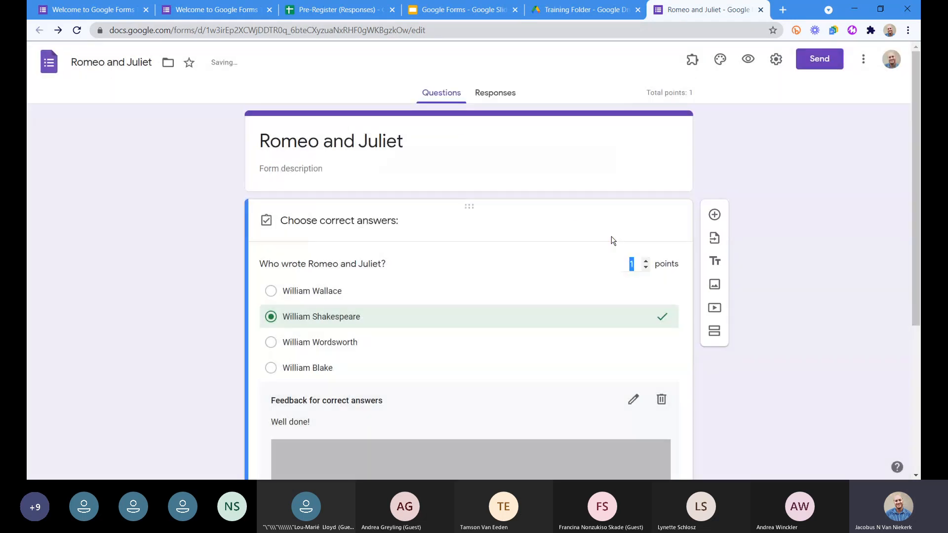
Review the saved feedback, and submit a test response from the form preview with William Wallace as the answer.
scroll(440, 356, down, 5)
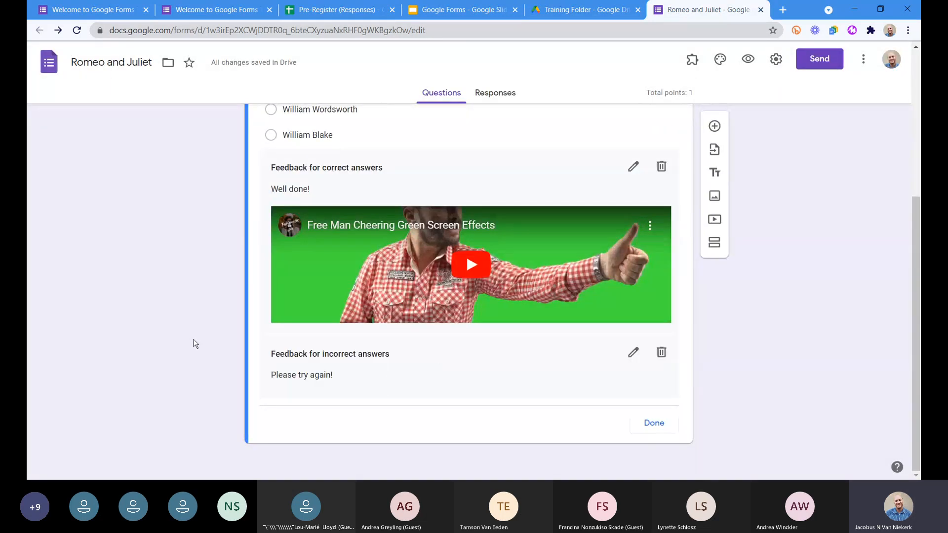
scroll(192, 341, up, 5)
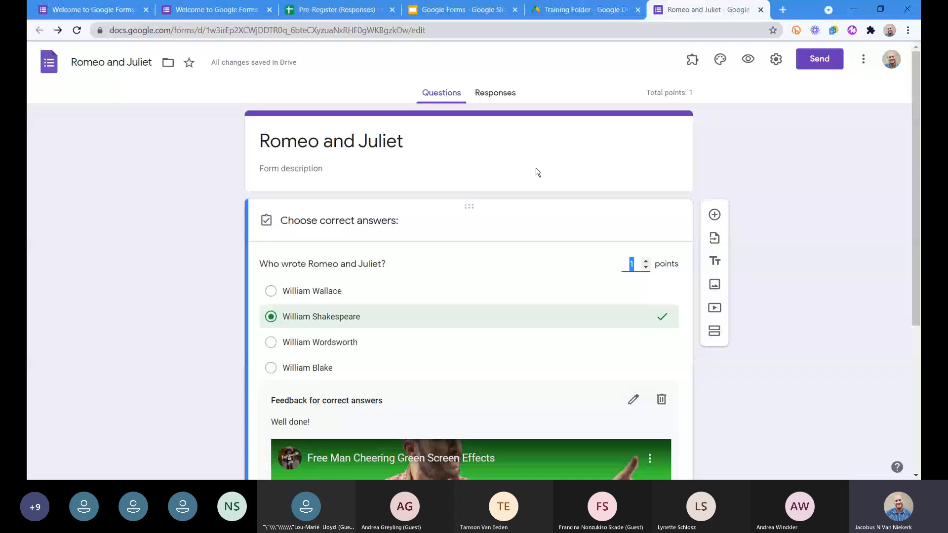
click(748, 59)
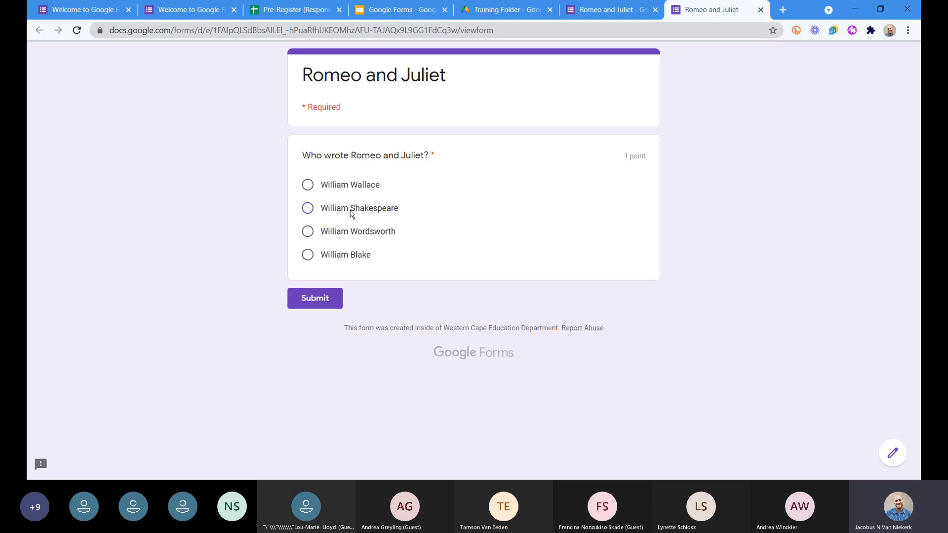
click(352, 214)
click(327, 192)
click(315, 298)
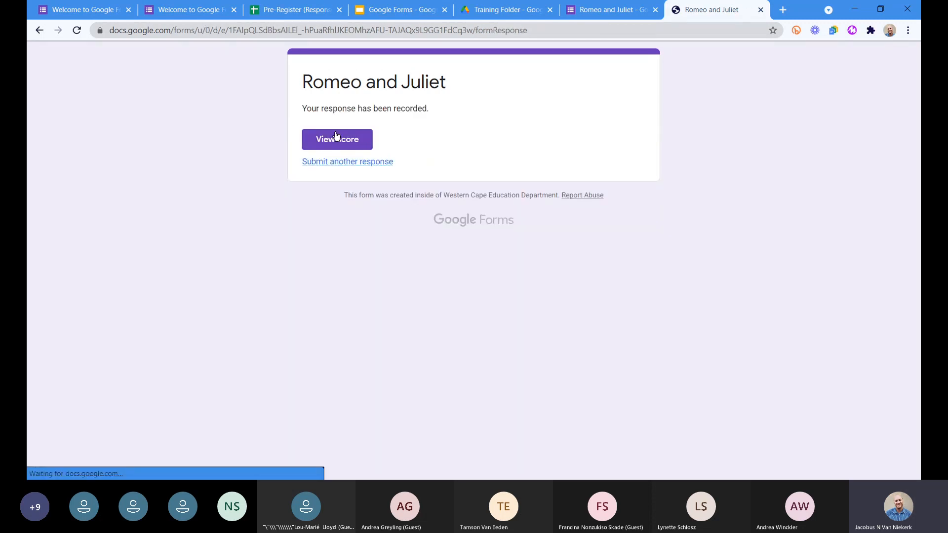
View the score of the submitted response, close it, and submit another test response with William Shakespeare as the answer.
click(336, 142)
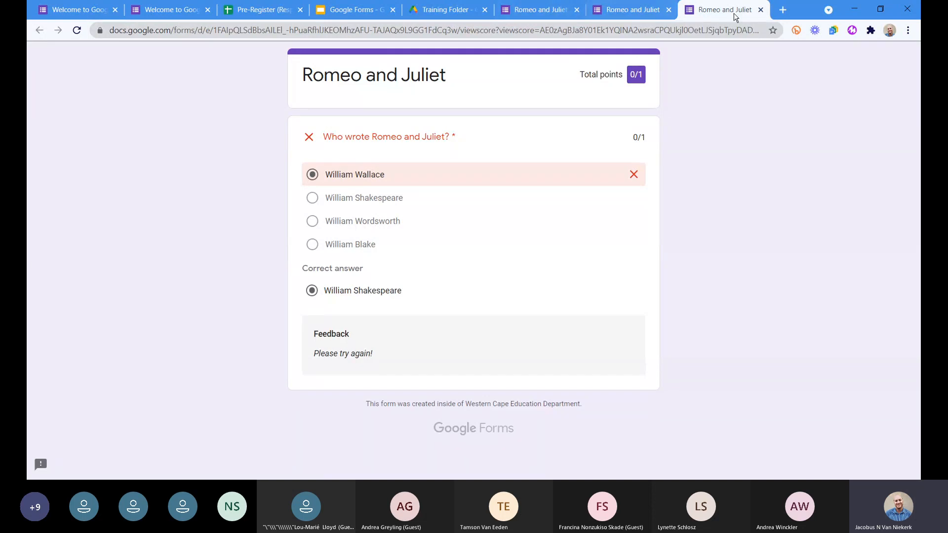
click(760, 9)
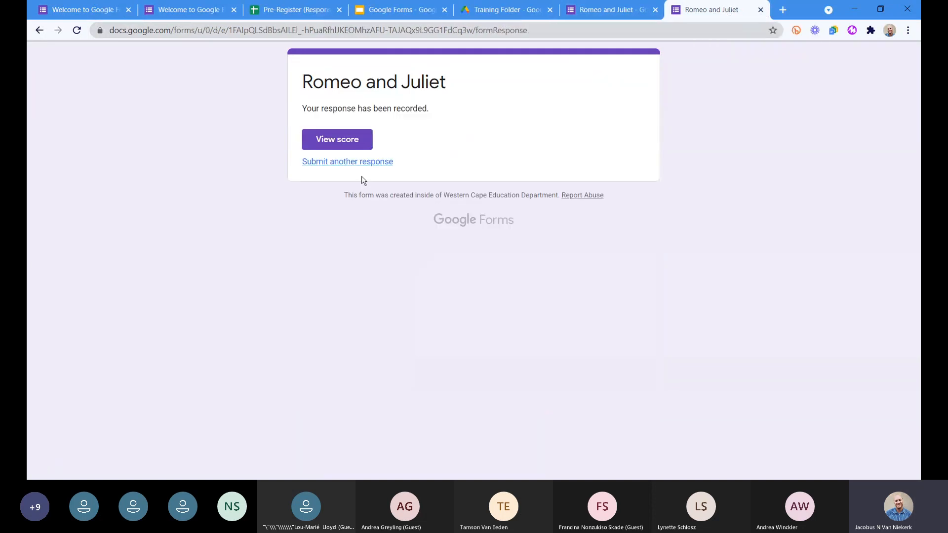
click(358, 163)
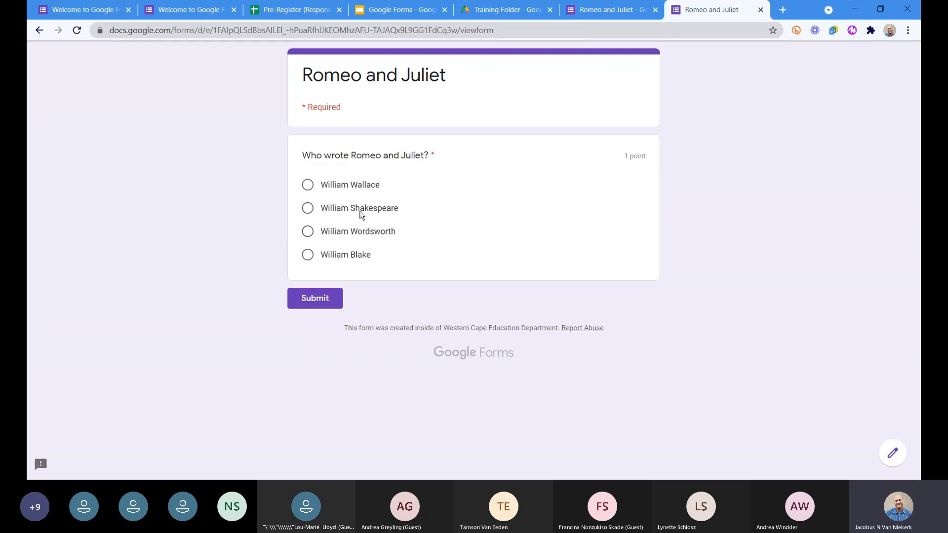
click(360, 214)
click(318, 303)
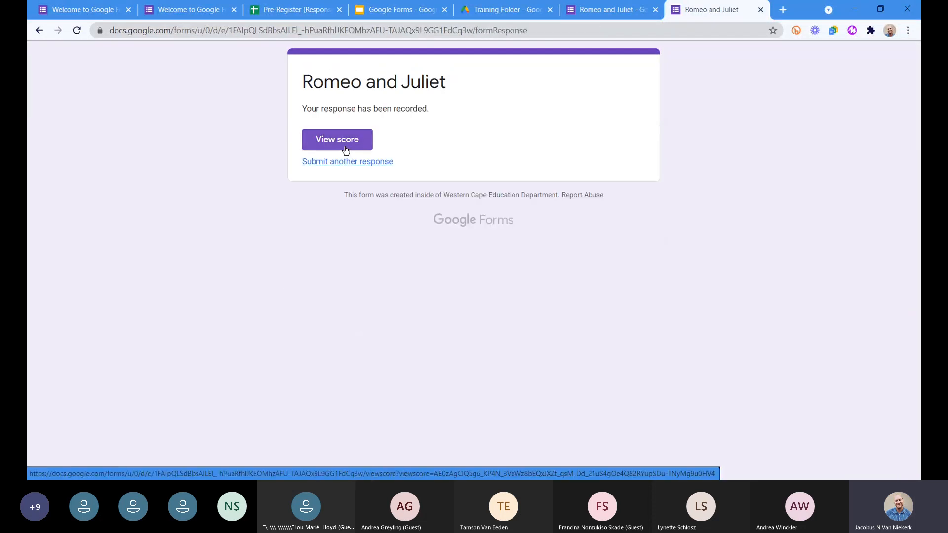
View the score of the William Shakespeare response, play and pause its feedback video, and close the score and preview pages.
click(344, 147)
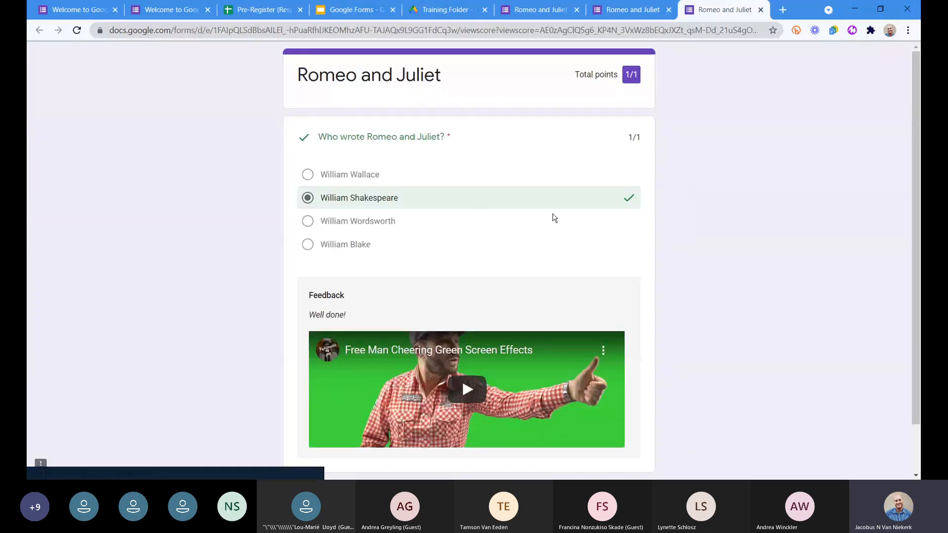
scroll(493, 196, down, 1)
scroll(493, 196, down, 1)
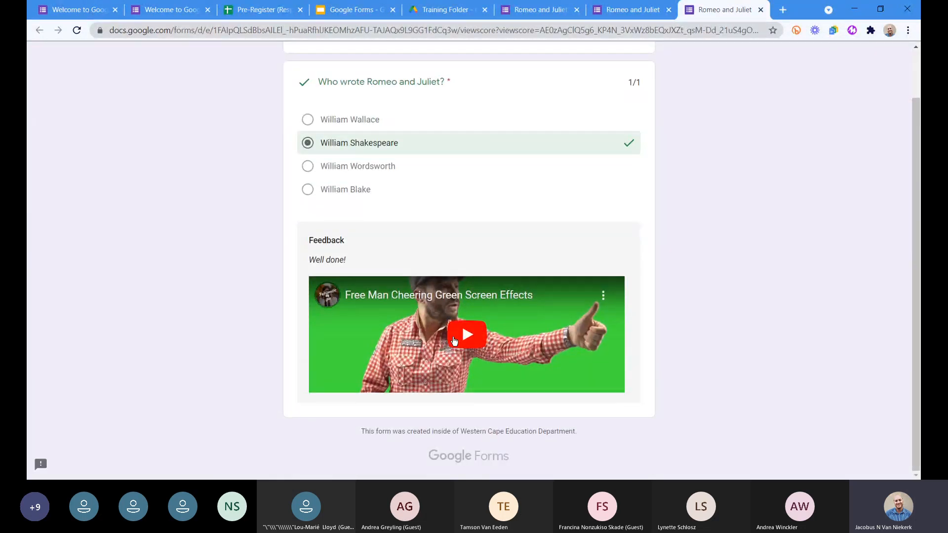
click(462, 341)
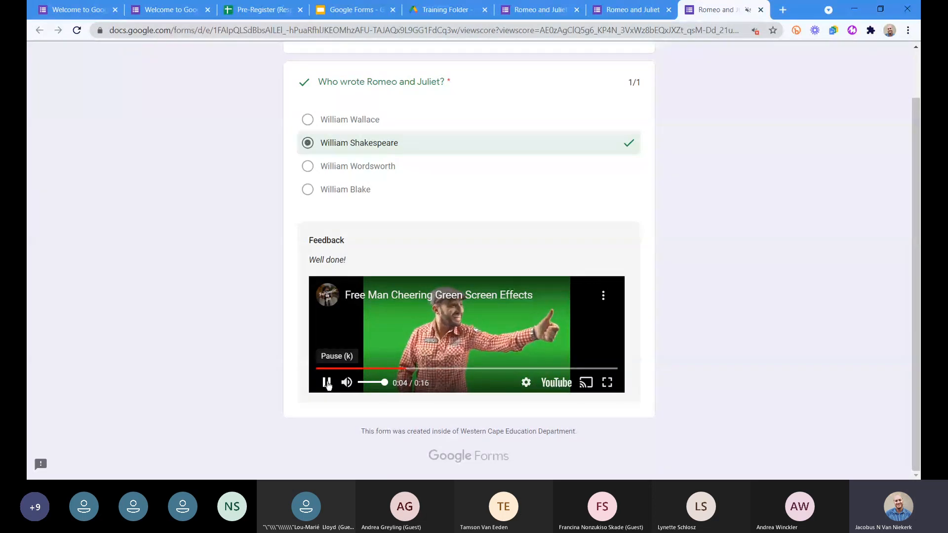
click(326, 384)
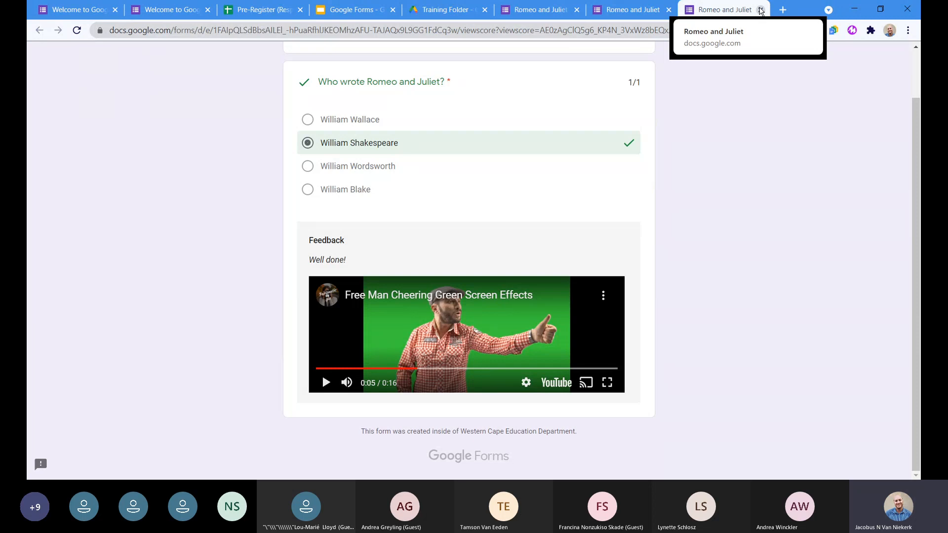
click(761, 10)
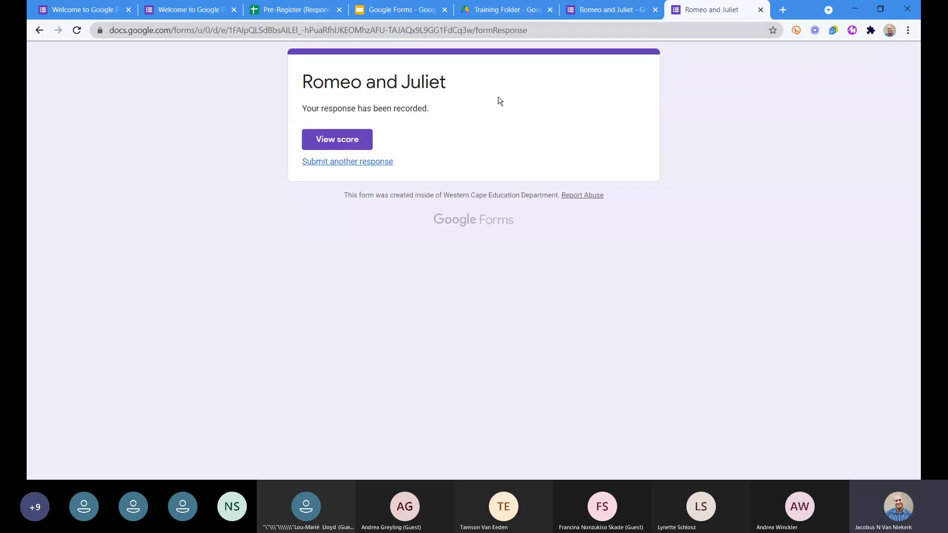
click(760, 10)
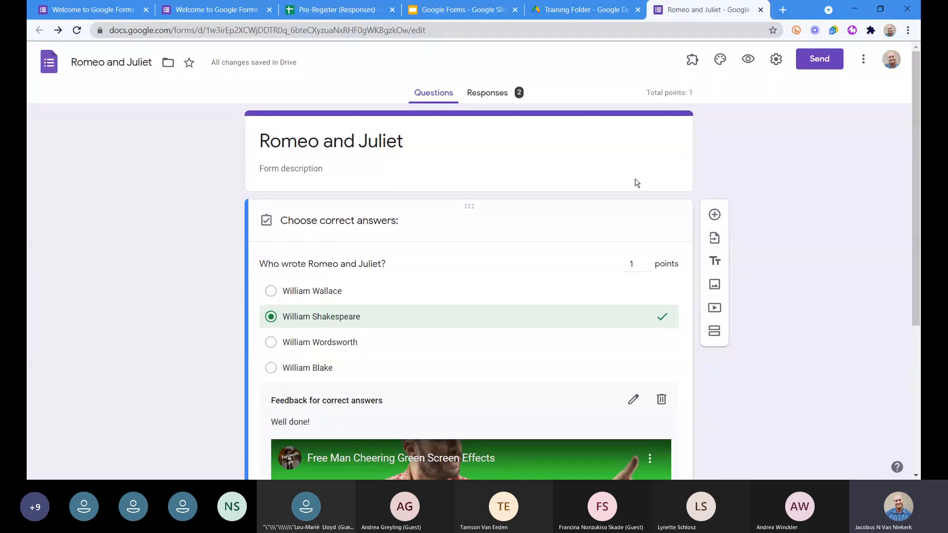
Add a short answer question reading "Which family is Romeo part of?".
click(714, 214)
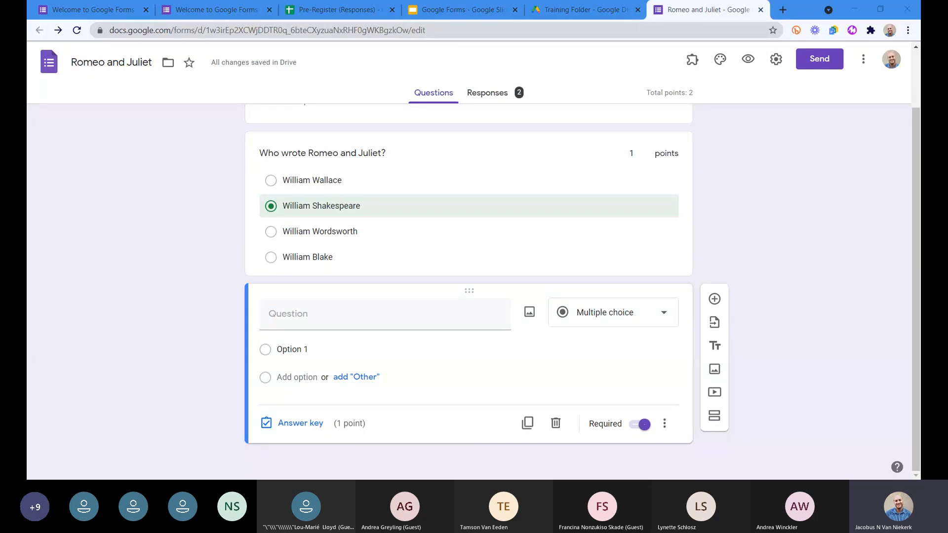
click(294, 323)
text(Which family is Romeo part of?)
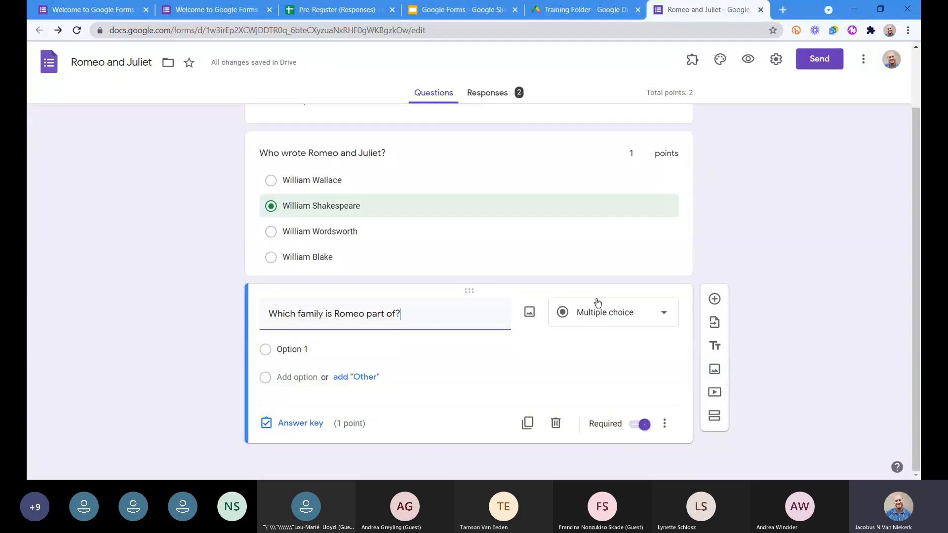
click(650, 318)
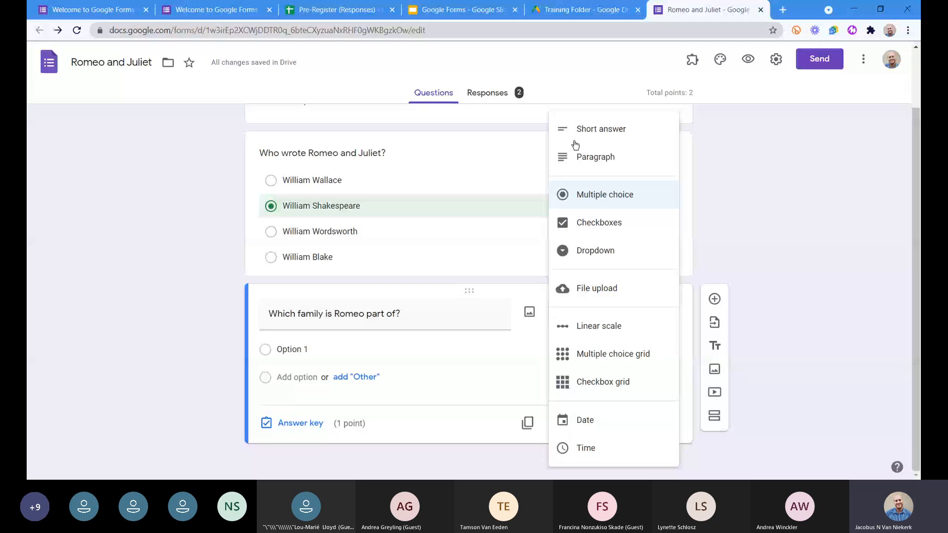
click(599, 130)
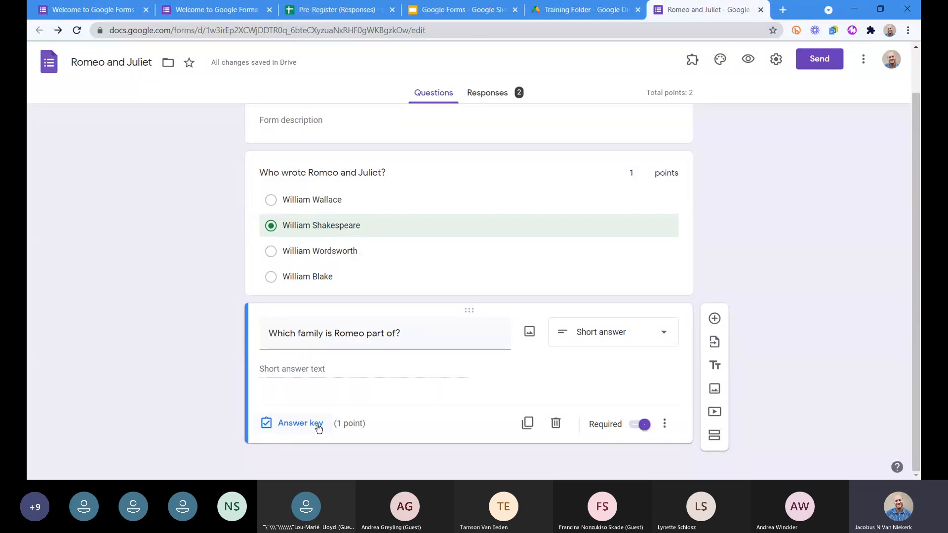
In the answer key of the Romeo family question, list "Montagu", "montague" and "Montague" as correct answers.
click(318, 428)
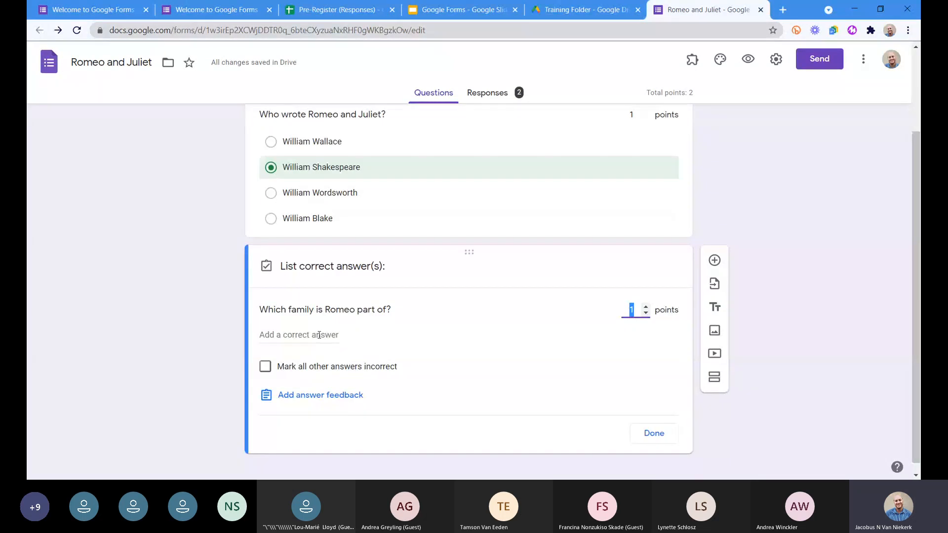
click(318, 335)
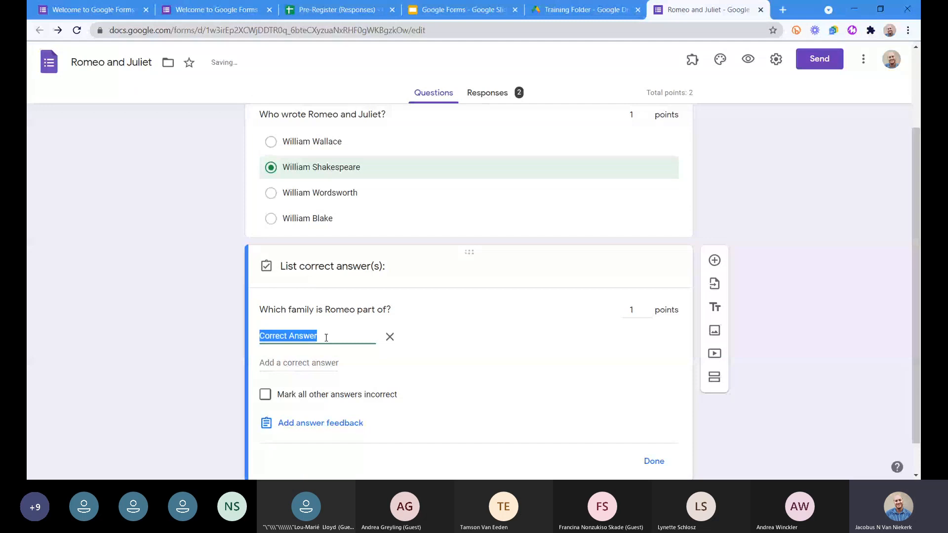
text(Montag)
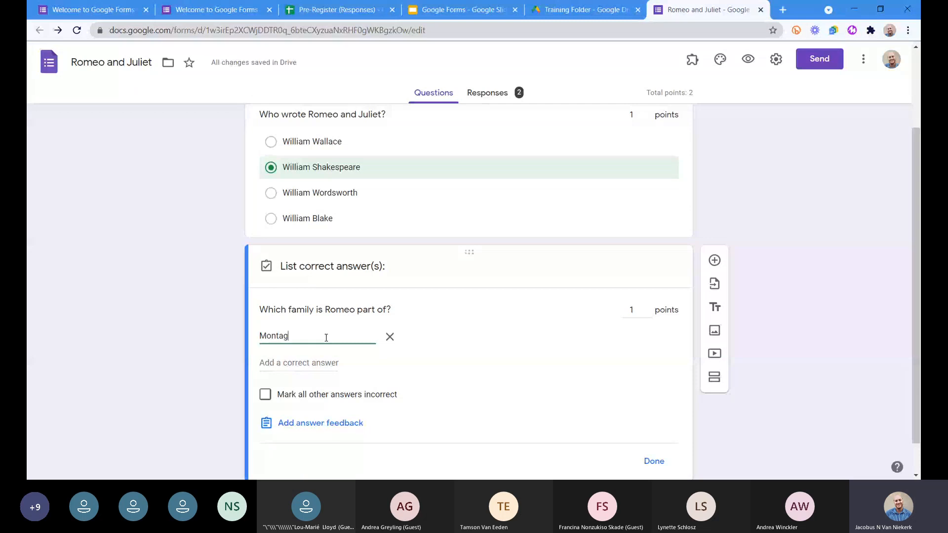
text(u)
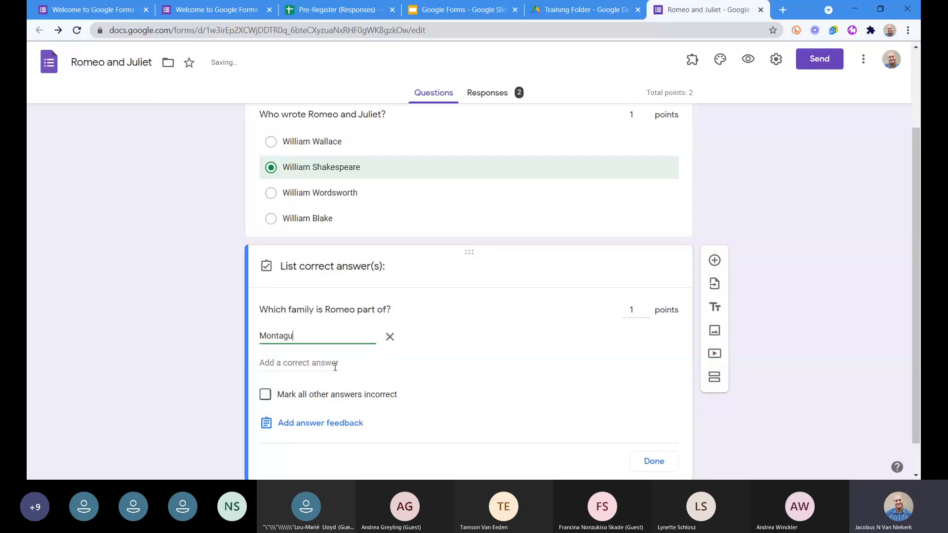
click(305, 362)
click(305, 363)
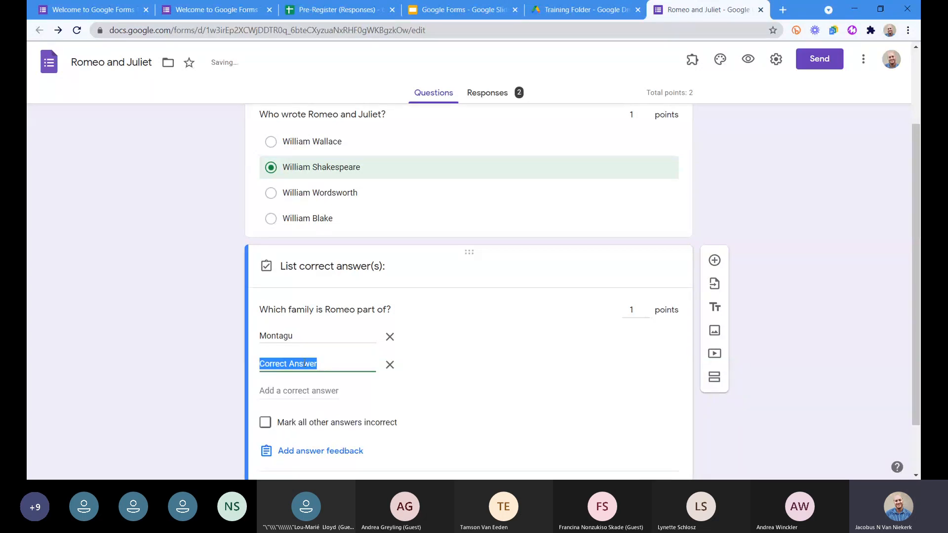
text(m)
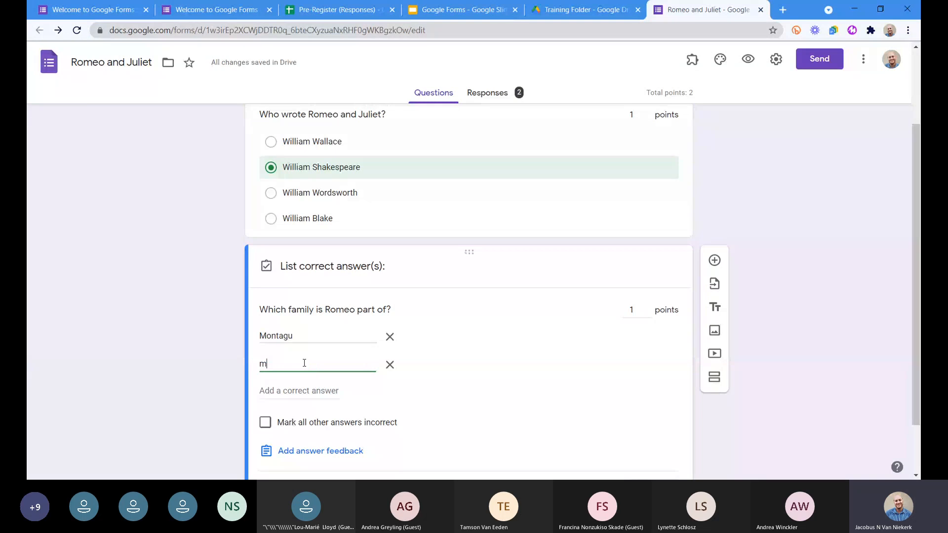
text(ontague)
click(300, 386)
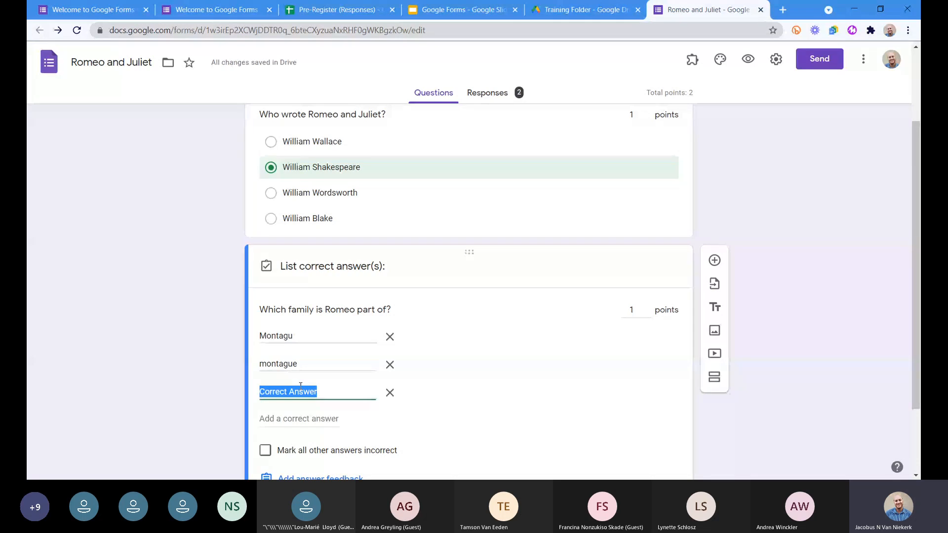
text(Montague)
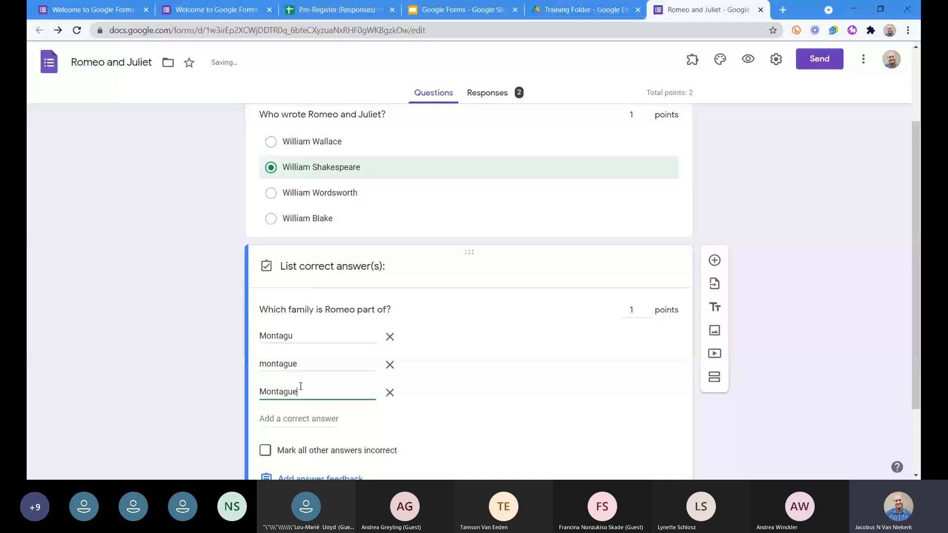
Add "Montague" followed by a trailing space as a fourth correct answer to the Romeo family question.
click(297, 368)
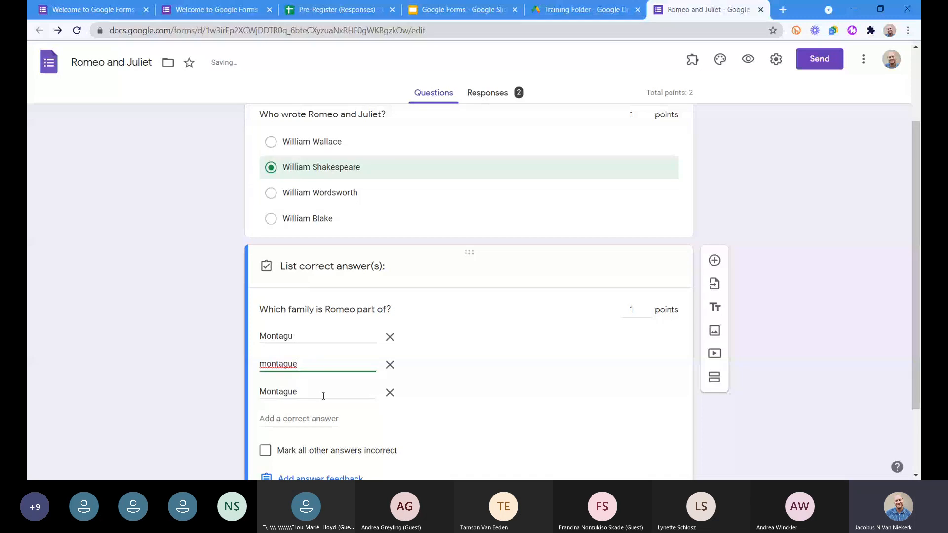
double_click(323, 396)
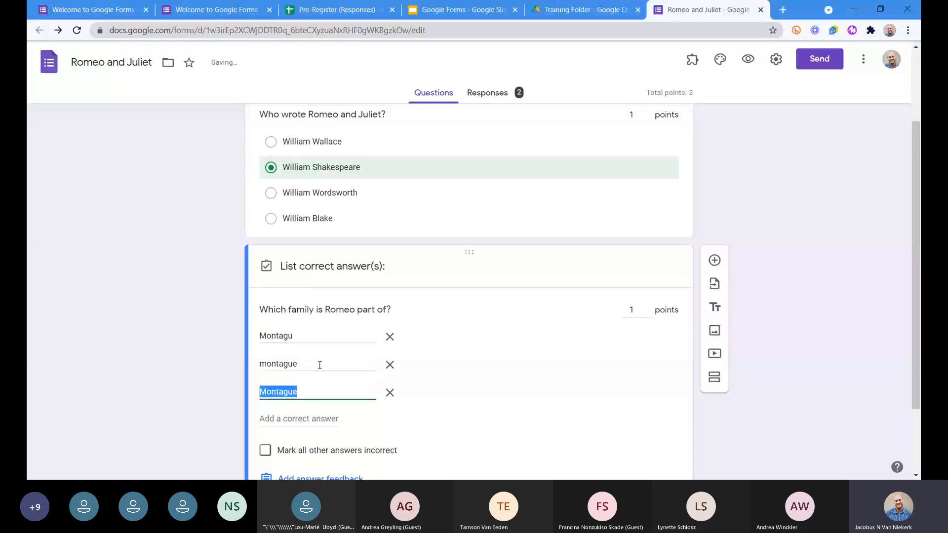
click(315, 338)
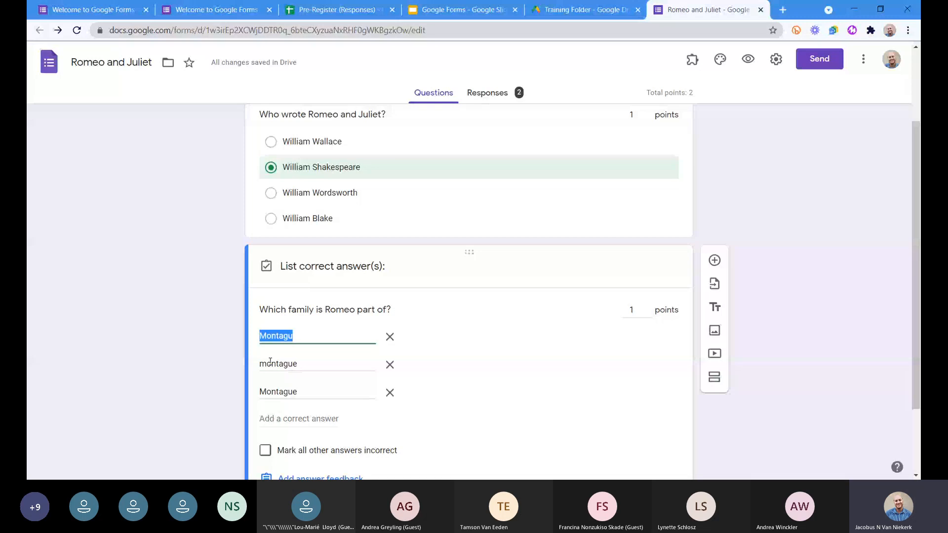
click(271, 392)
key(ctrl+c)
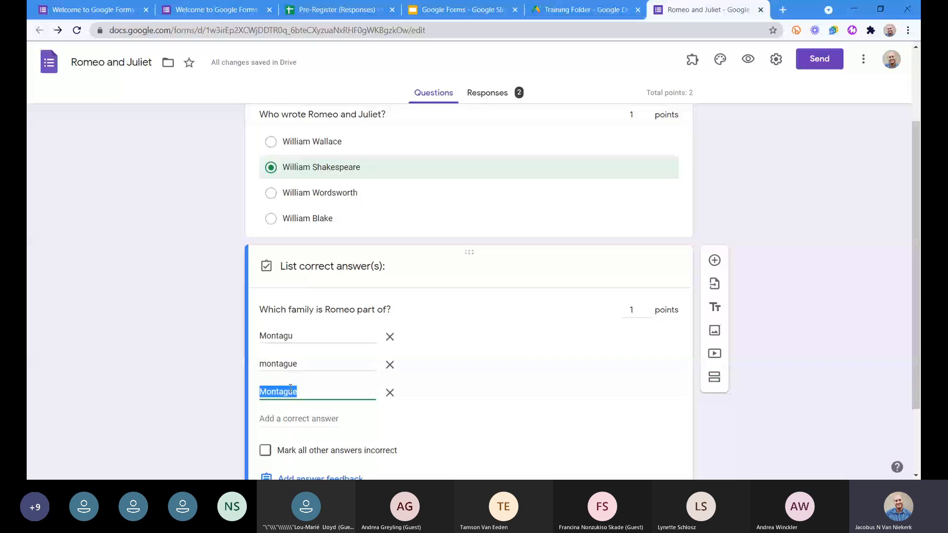
scroll(237, 362, down, 1)
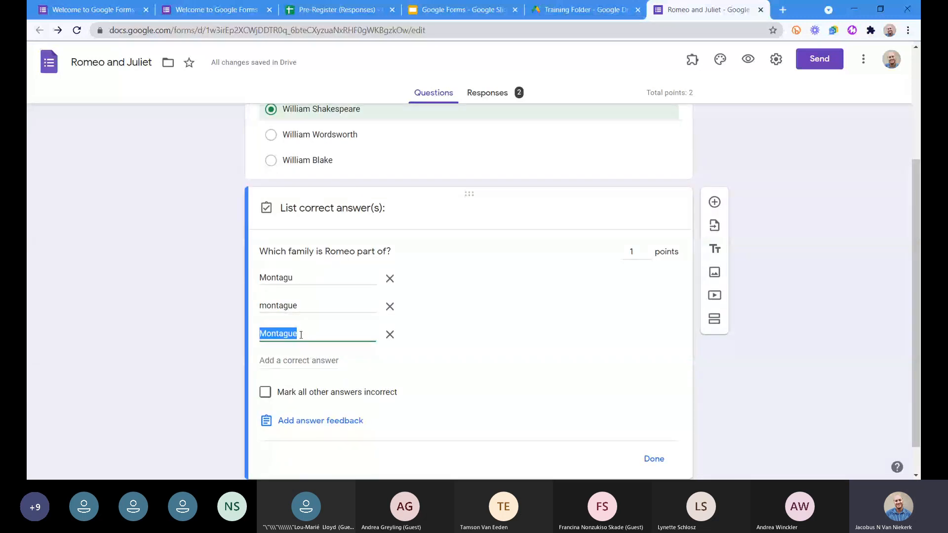
click(307, 360)
key(ctrl+v)
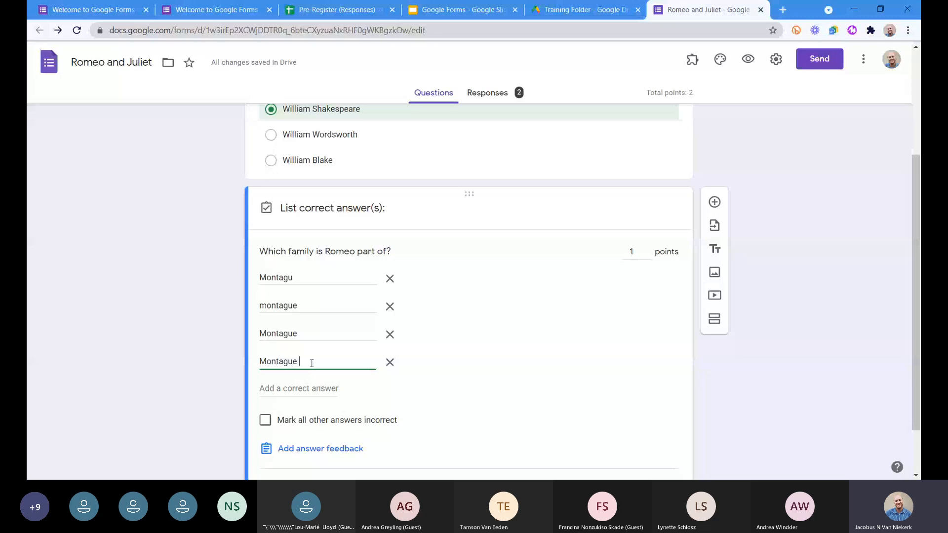
Mark all other answers to the Romeo family question as incorrect and finish its answer key.
click(503, 342)
scroll(503, 342, down, 2)
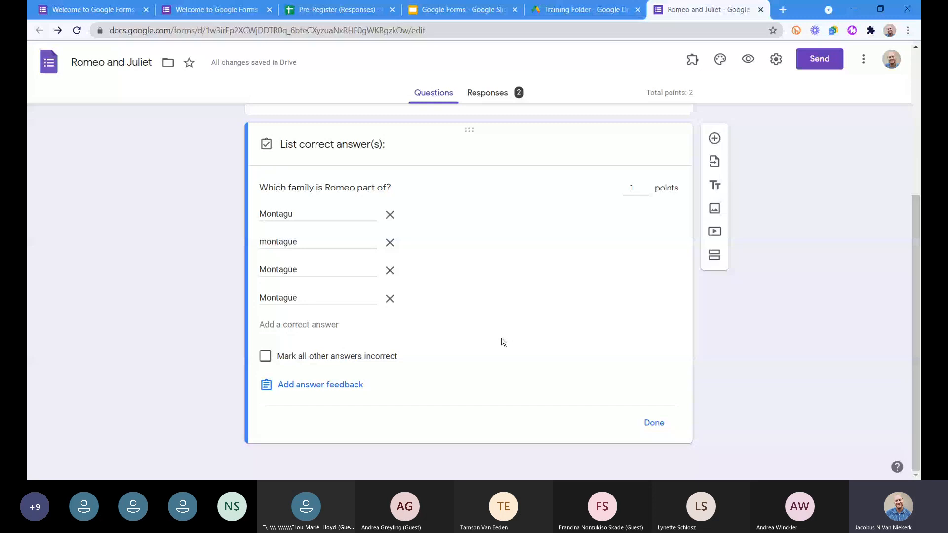
click(289, 358)
click(653, 423)
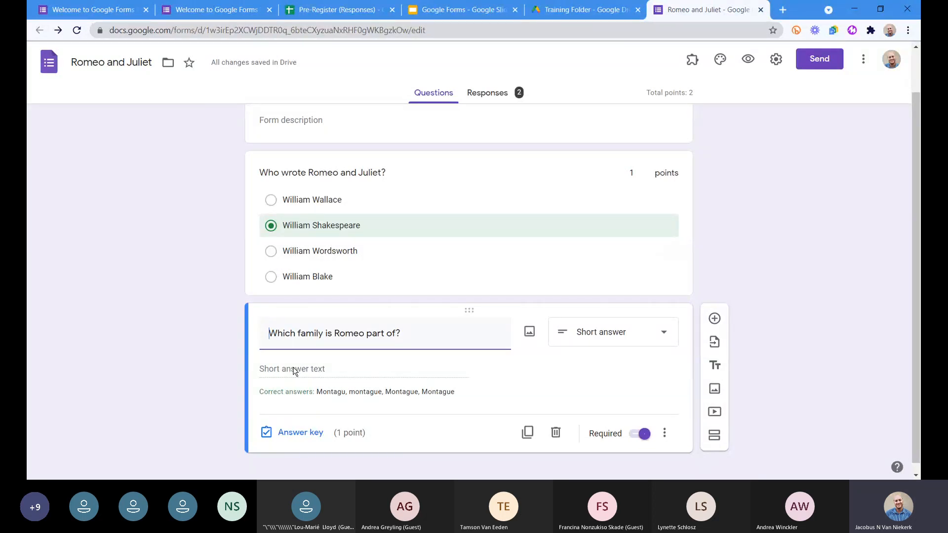
Add another question reading "Which of the following characters are all part of the Capulet family?".
click(714, 320)
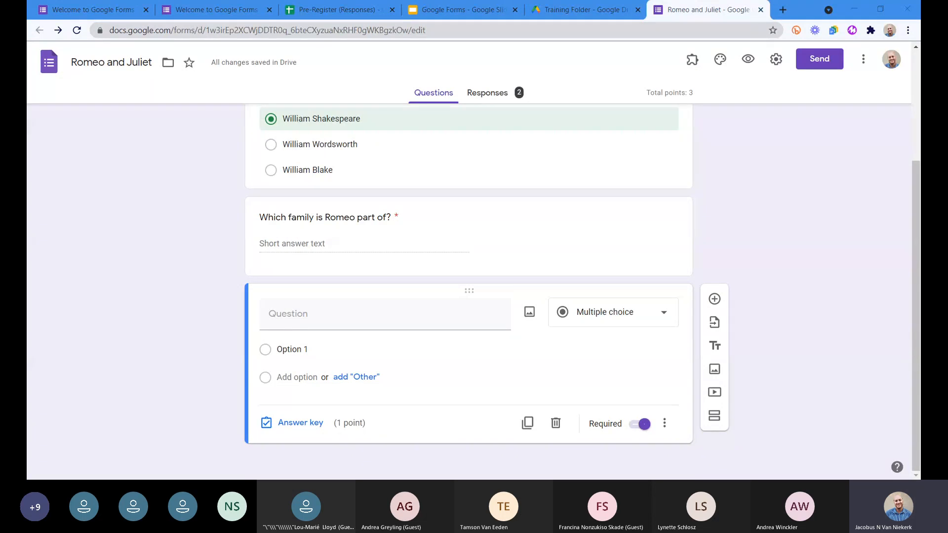
click(334, 311)
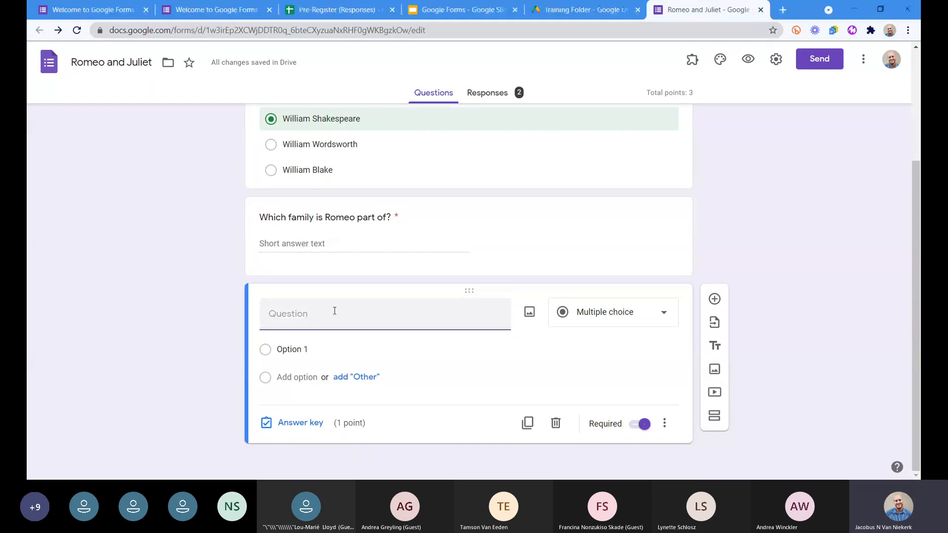
text(Which of the following characters are all part of the Capulet family?)
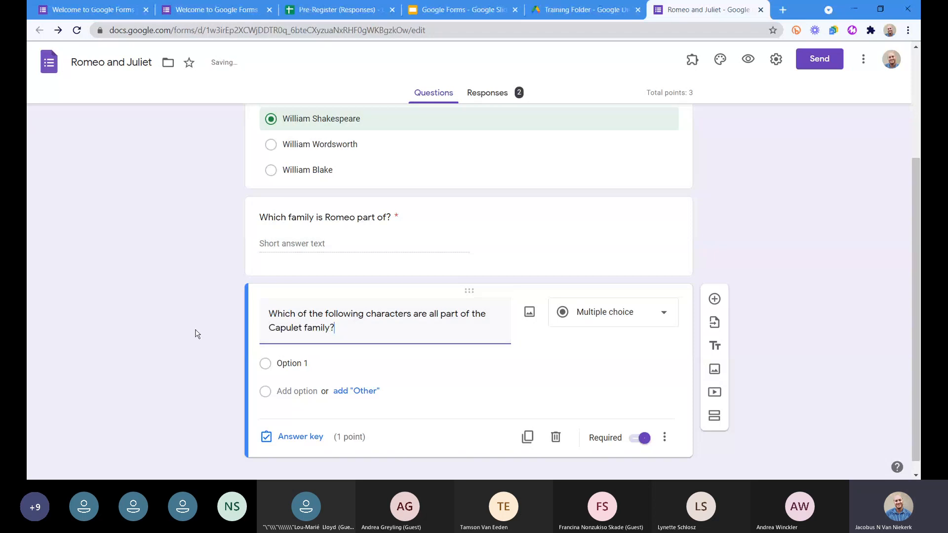
click(196, 334)
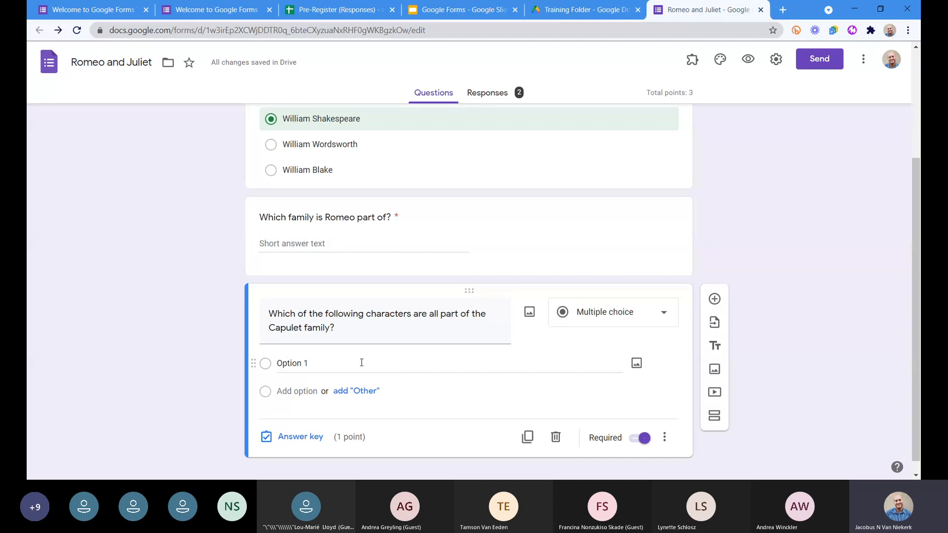
Review the answer key, feedback and available question types of the "Who wrote Romeo and Juliet?" question.
scroll(454, 201, up, 2)
click(456, 202)
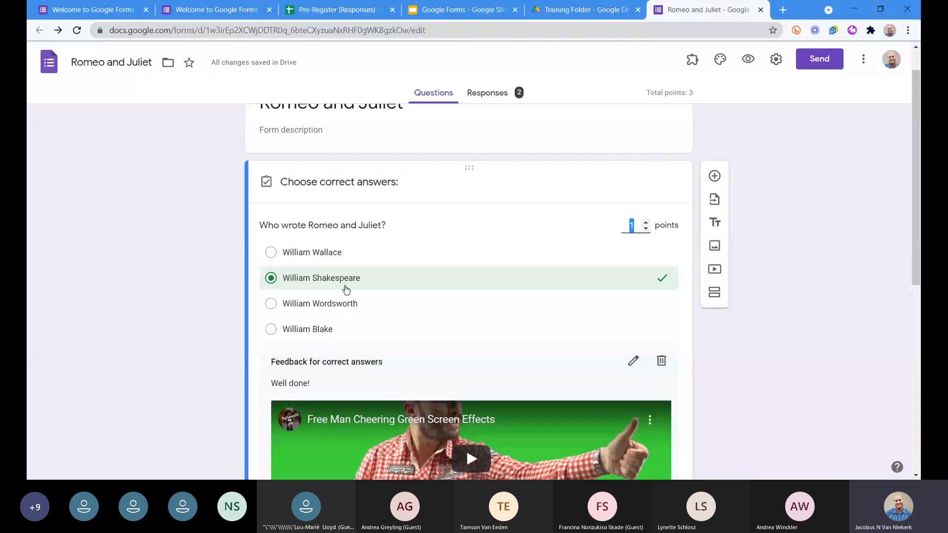
scroll(646, 395, down, 2)
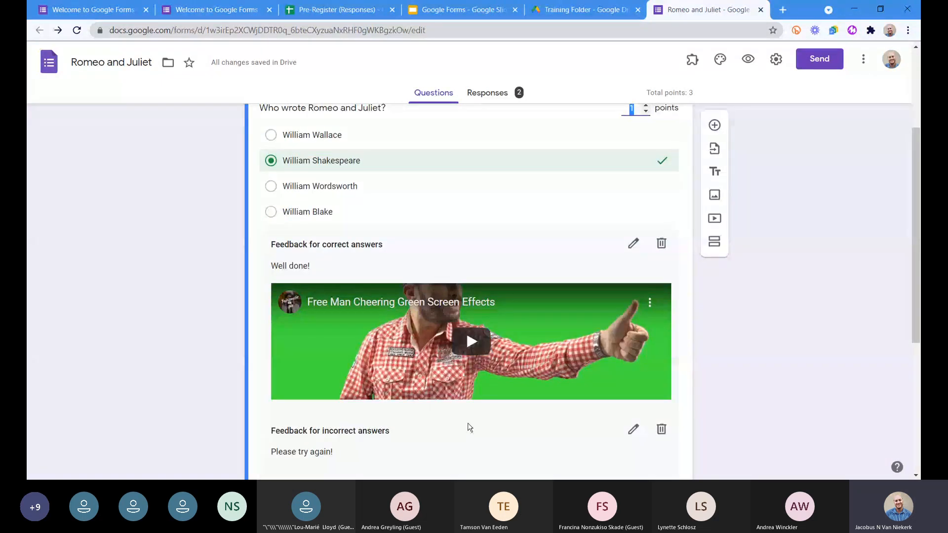
scroll(493, 385, up, 1)
scroll(513, 345, down, 4)
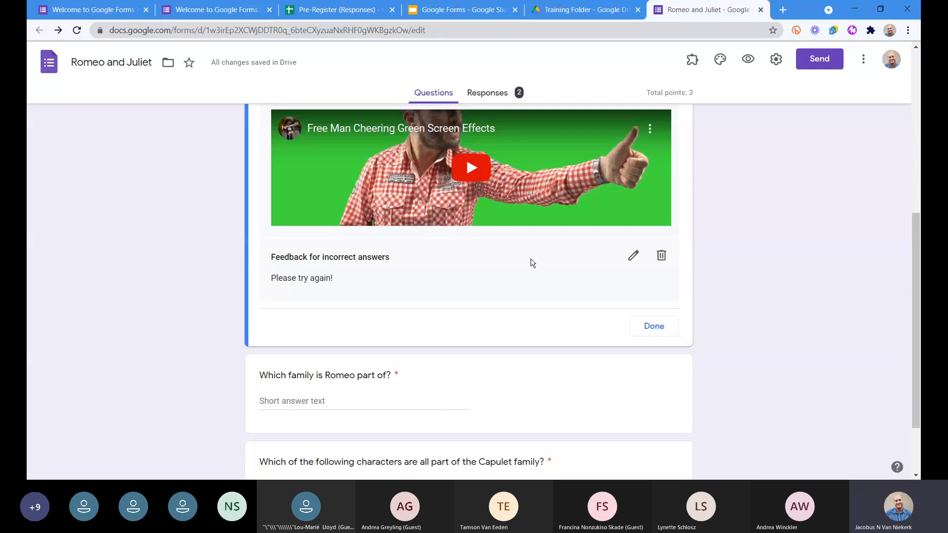
click(641, 340)
click(613, 163)
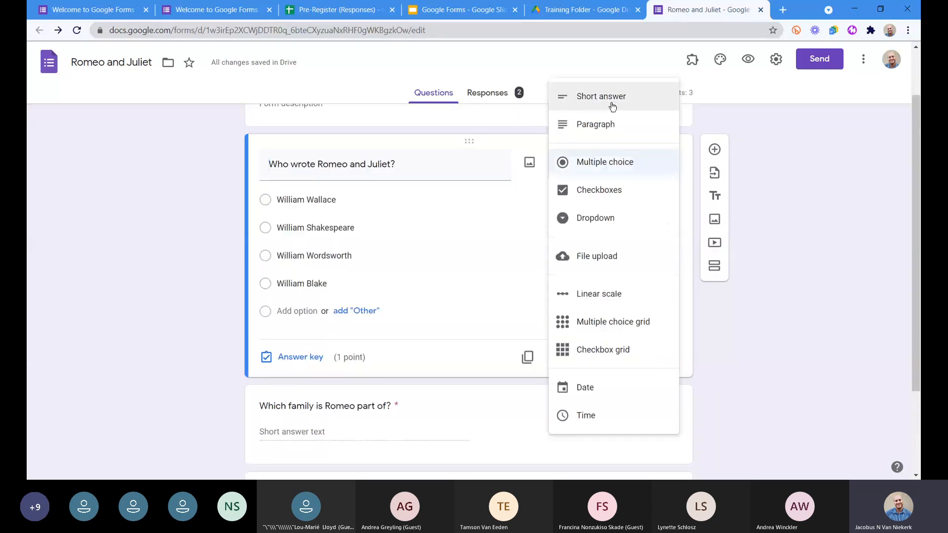
scroll(305, 302, up, 2)
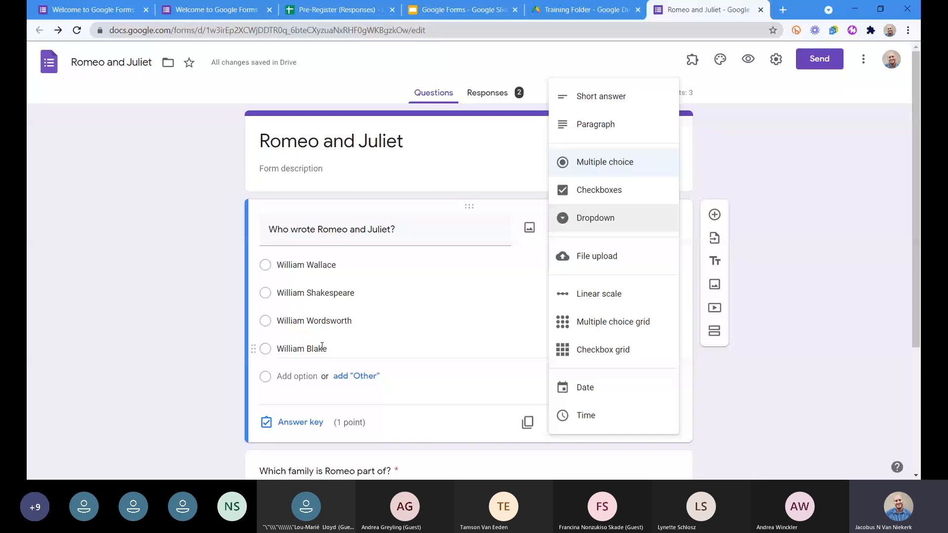
click(219, 334)
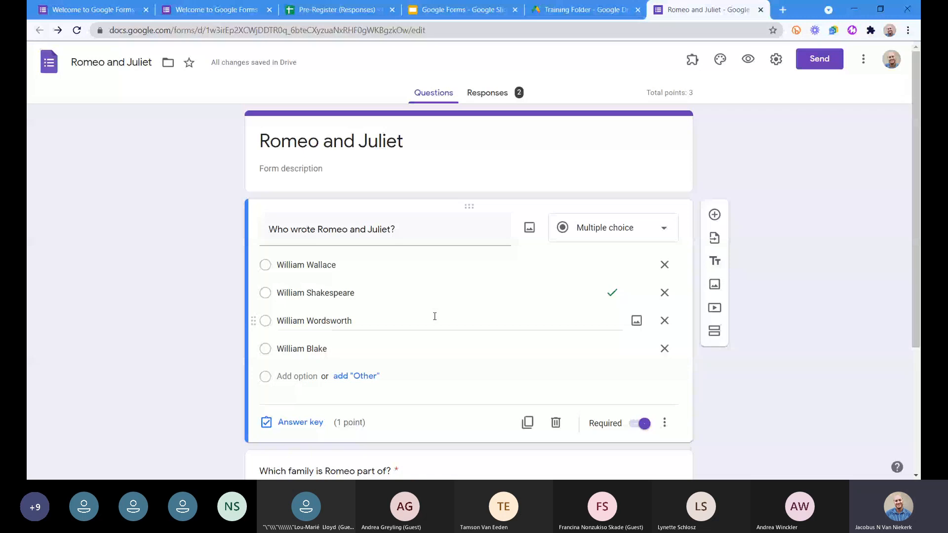
Paste Juliet, Mercutio, Tybalt and Iron Man as the options of the Capulet family question, and change its type to Checkboxes.
scroll(434, 316, down, 4)
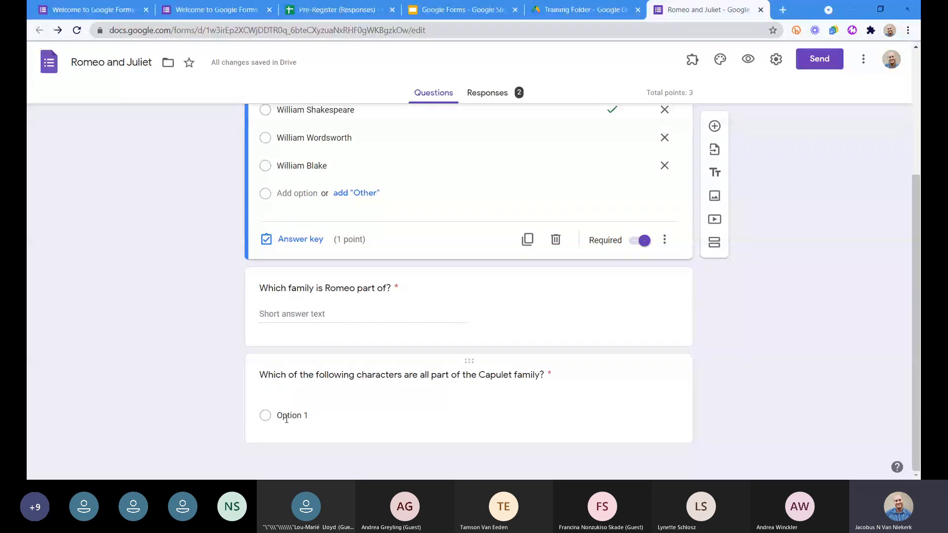
click(311, 417)
text(Juliet Mercutio Tybalt Iron Man)
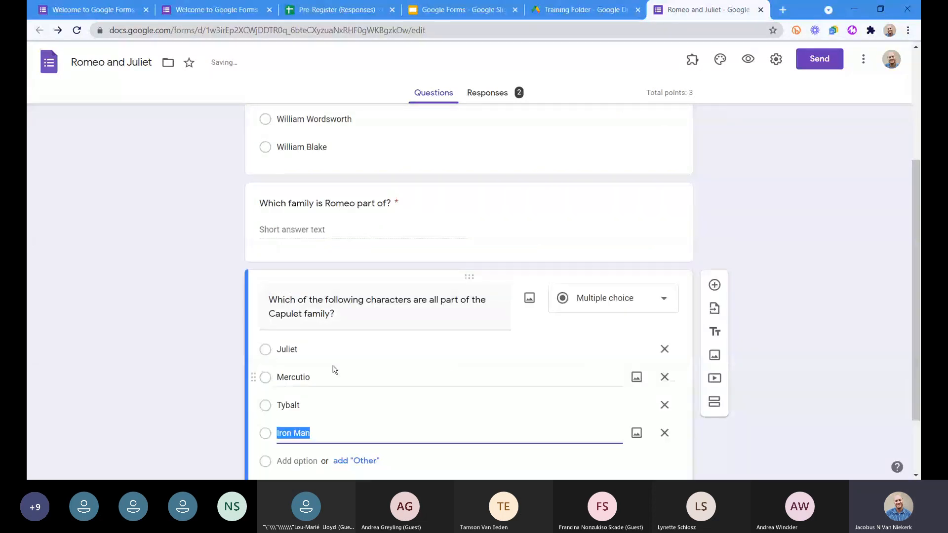
click(158, 288)
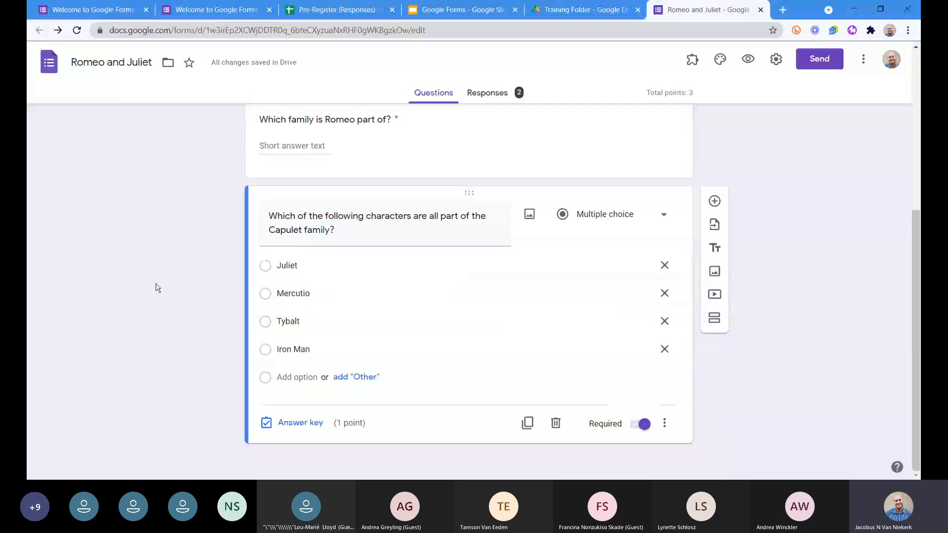
In the Capulet question's answer key, mark Juliet and Tybalt as correct and set the question's value to 2 points.
click(296, 423)
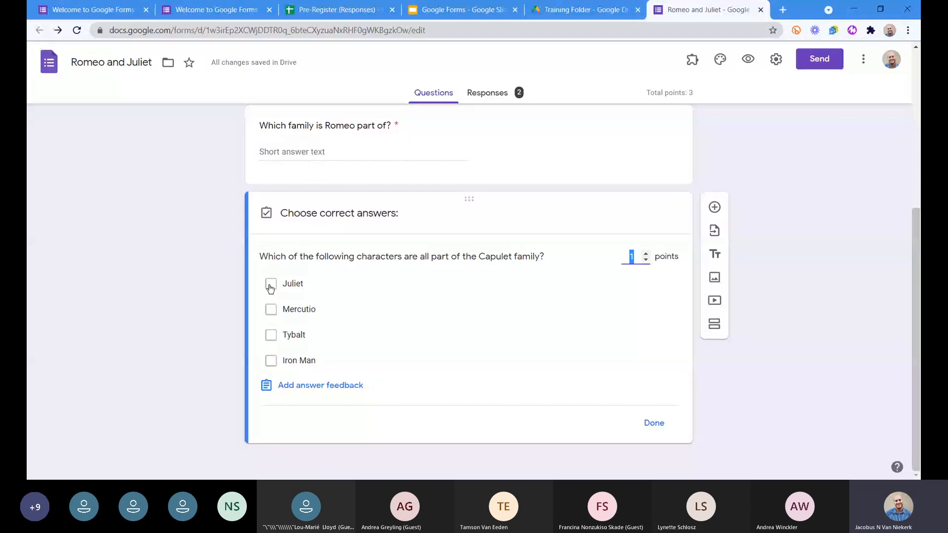
click(270, 288)
click(271, 285)
click(270, 334)
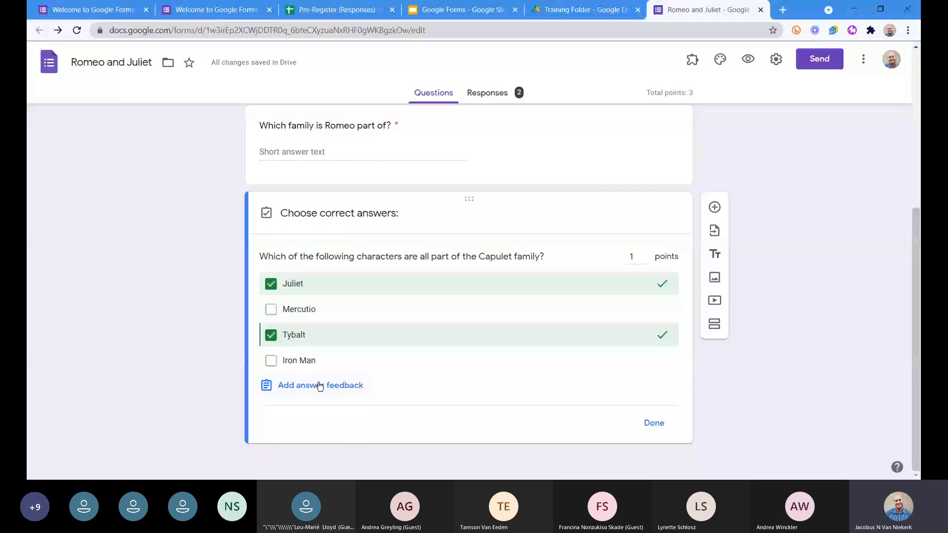
click(645, 253)
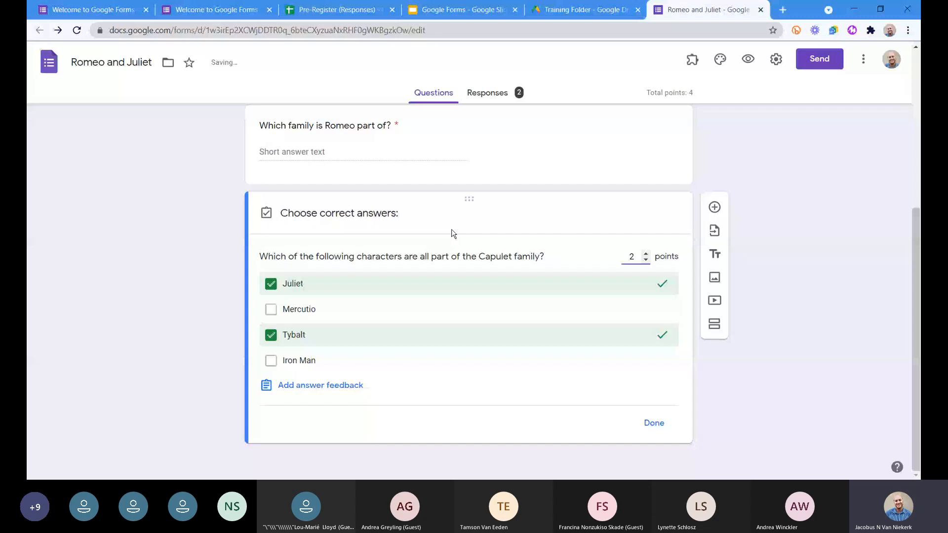
click(793, 265)
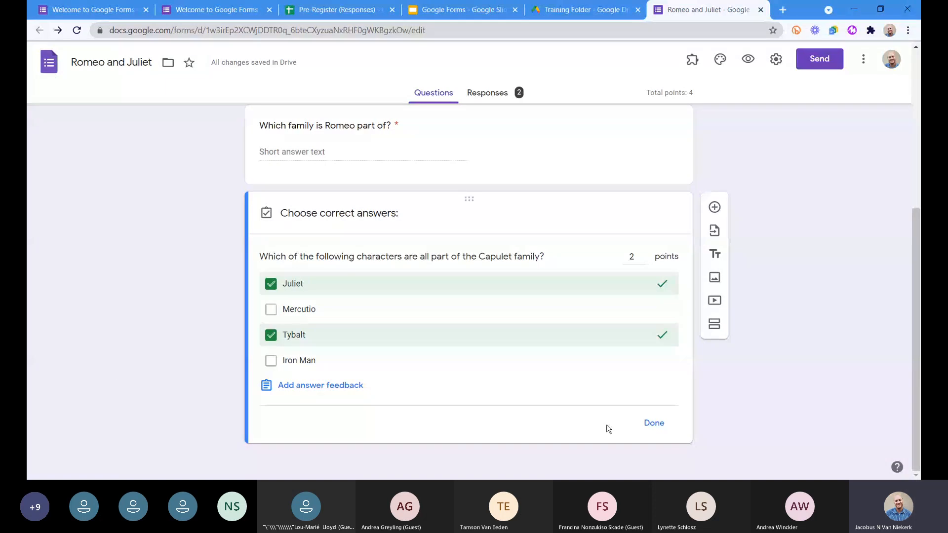
click(650, 422)
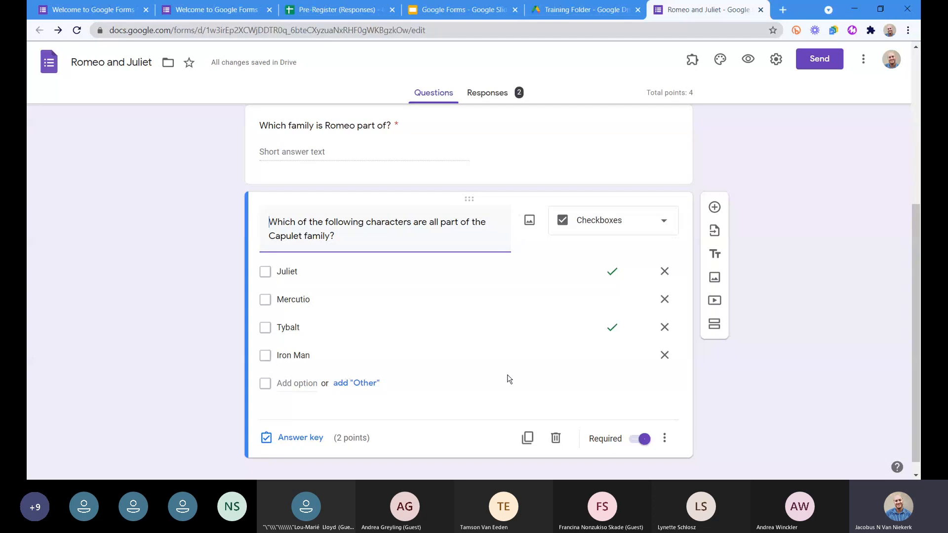
Add a new question after the Capulet question as a Multiple choice grid titled "Who said it?".
scroll(508, 379, up, 5)
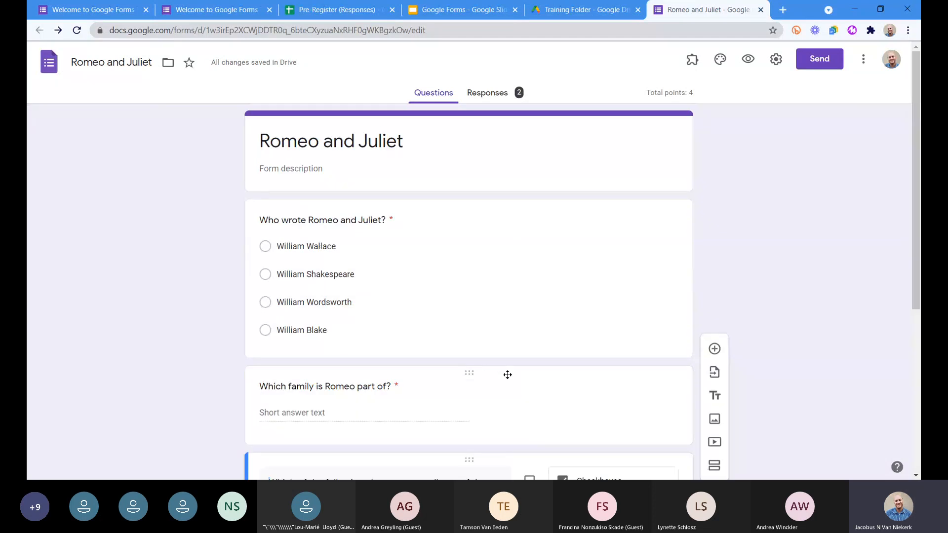
scroll(460, 249, down, 1)
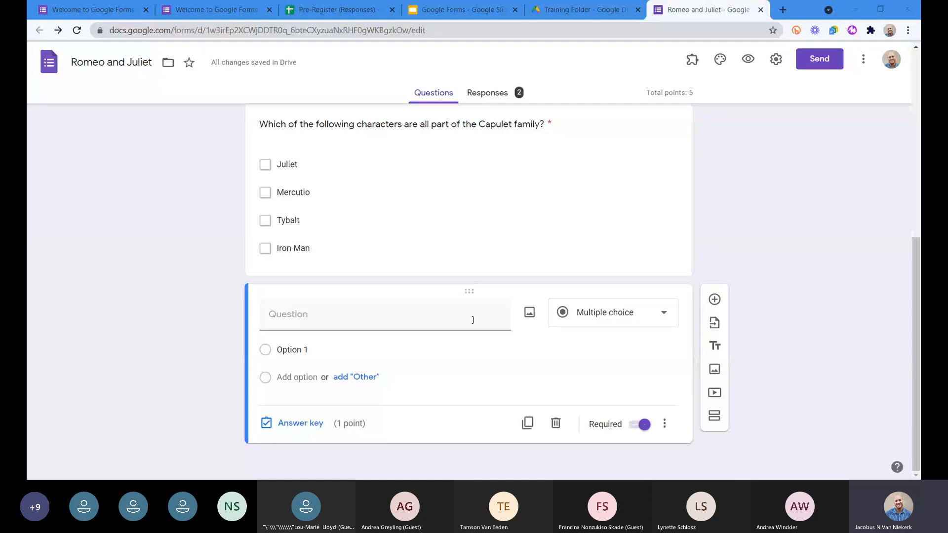
click(621, 311)
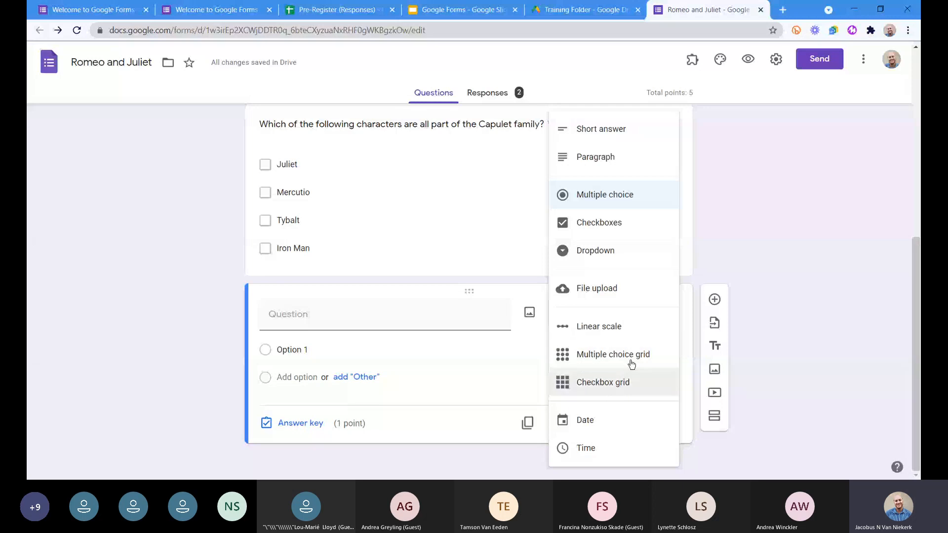
click(609, 360)
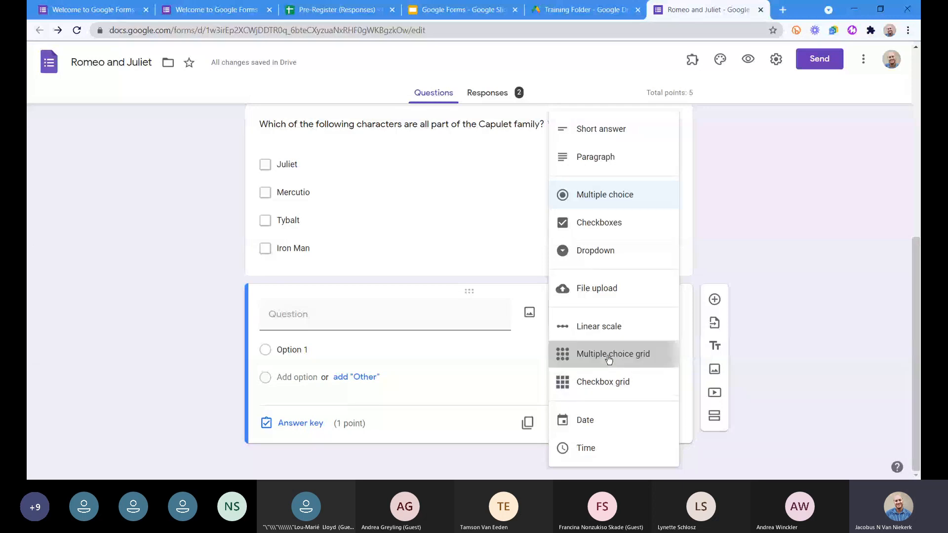
click(609, 359)
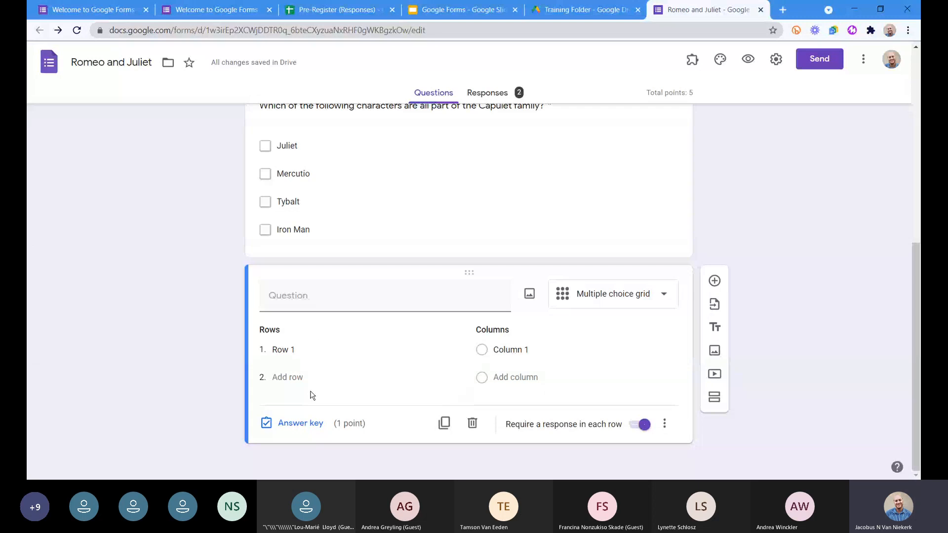
click(318, 301)
text(W)
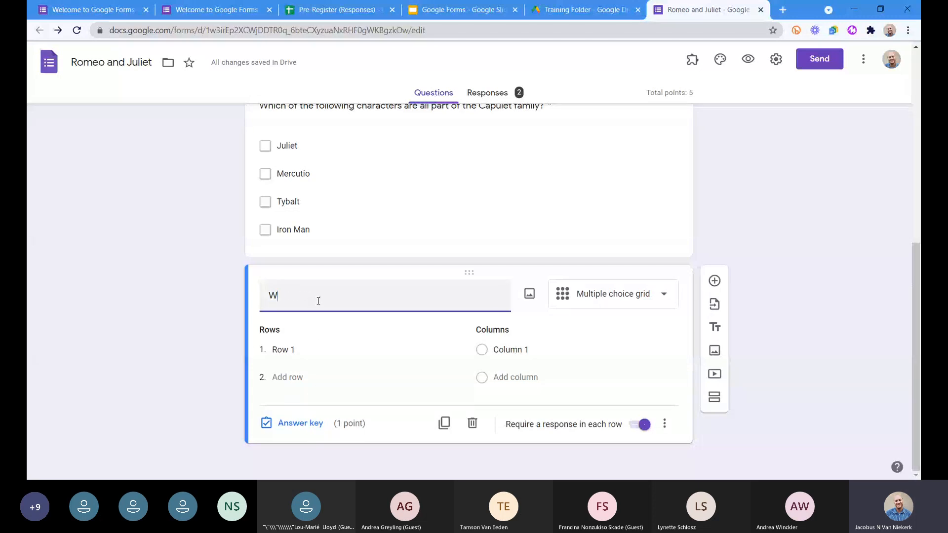
text(ho said it?)
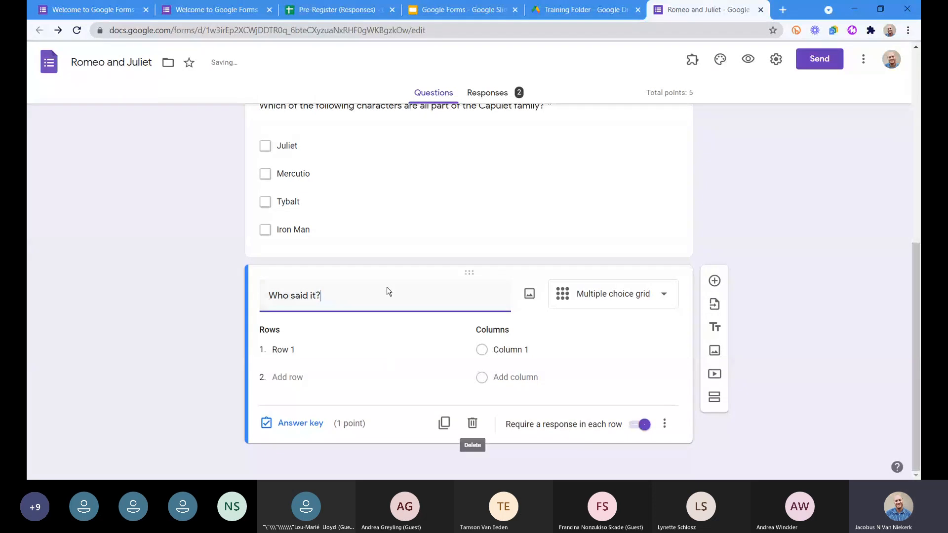
Paste the six play quotes as the grid's rows, from "Do not swear by the moon" to "What's in a name?".
click(184, 321)
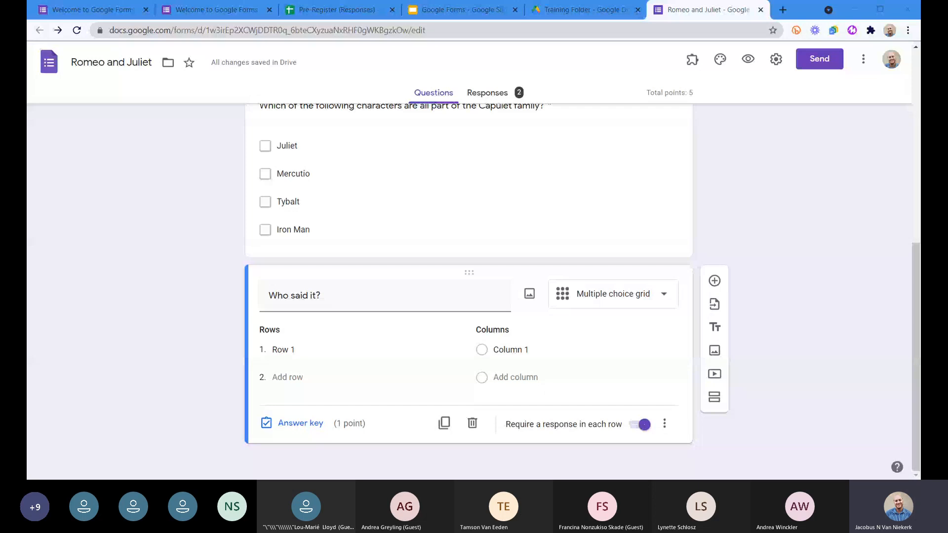
click(304, 353)
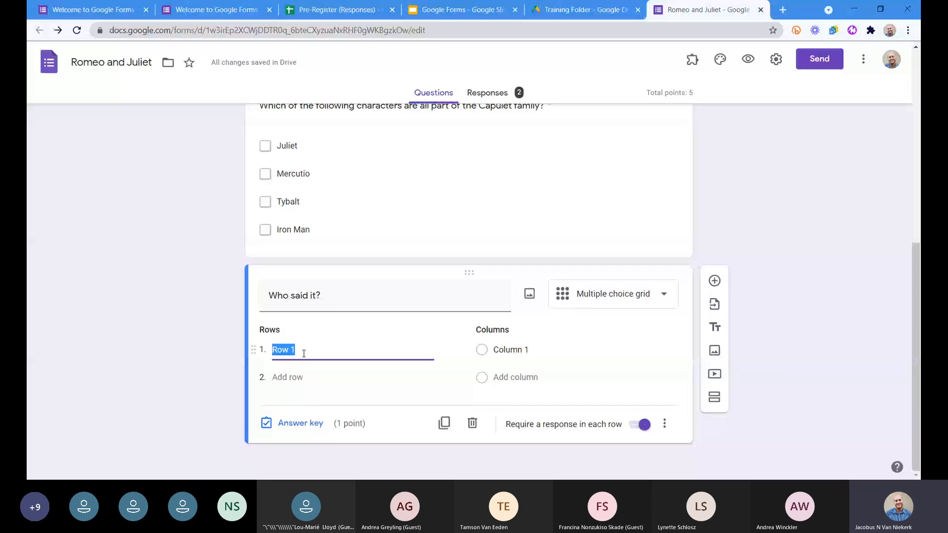
key(ctrl+v)
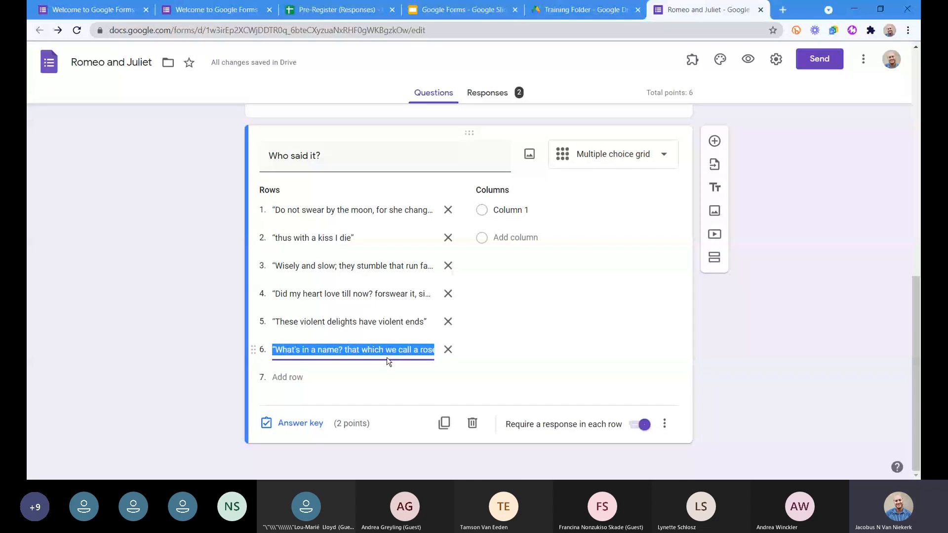
Enter Romeo, Juliet and Friar Lawrence as the columns of the "Who said it?" grid.
click(527, 212)
text(Romeo)
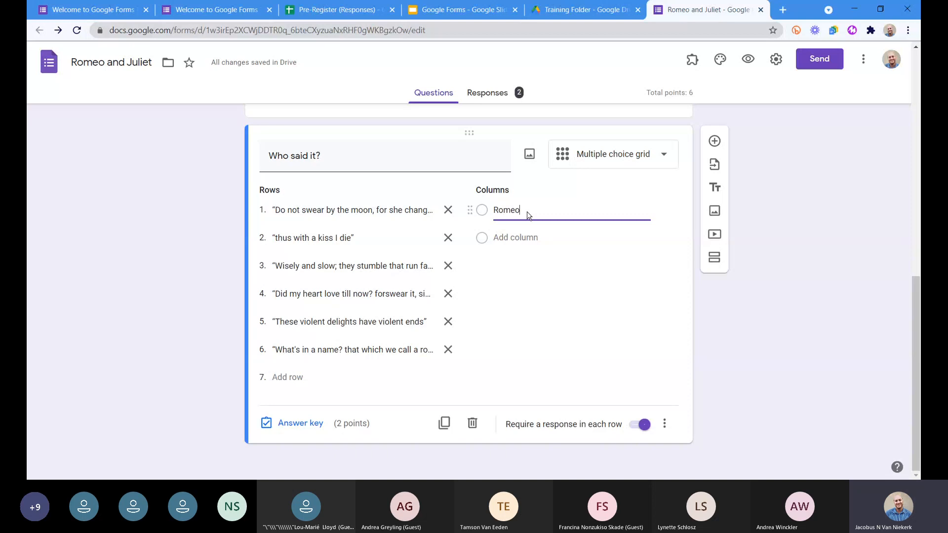
key(Return)
text(J)
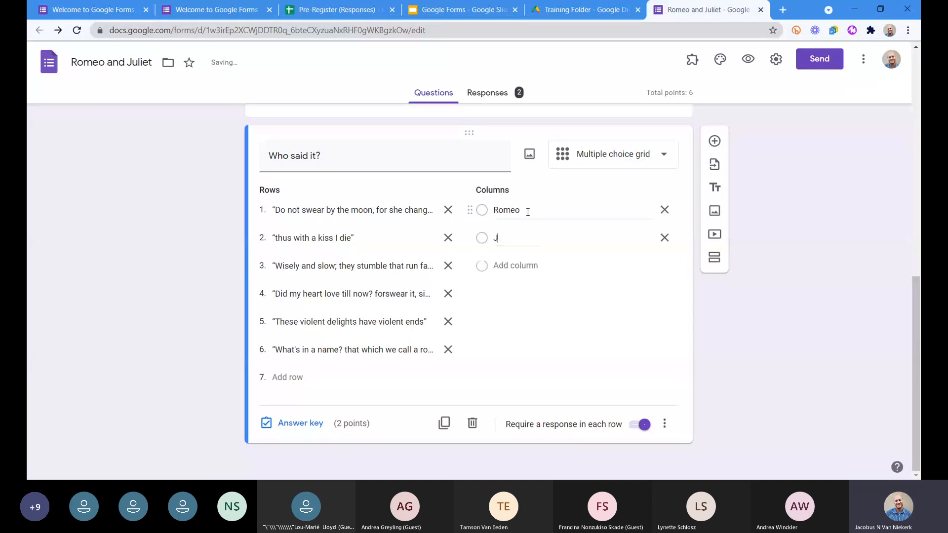
text(ulie)
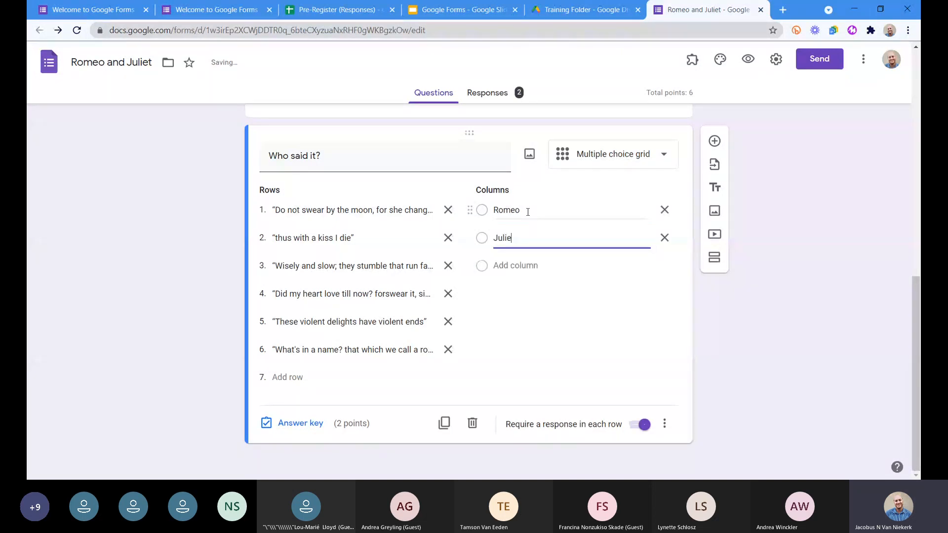
text(t)
key(Return)
text(Friar Lawrence)
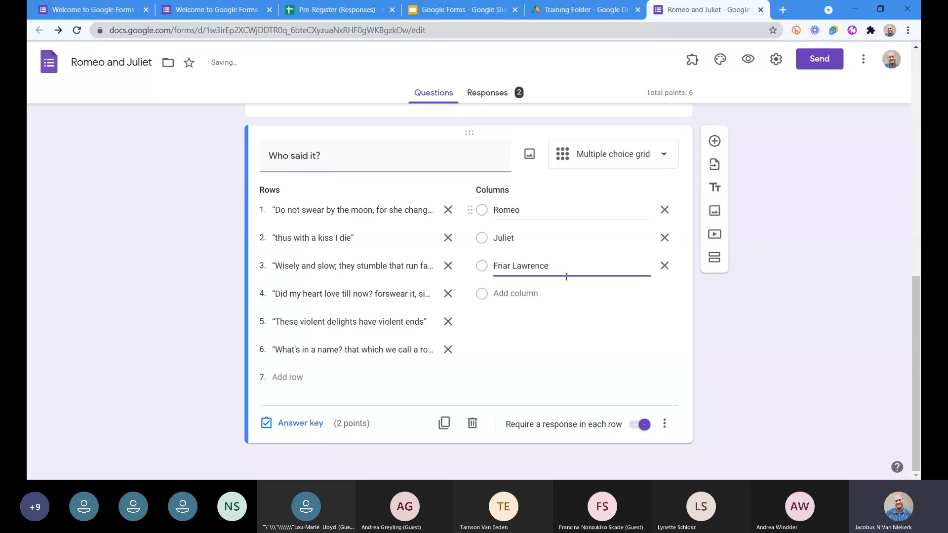
click(815, 379)
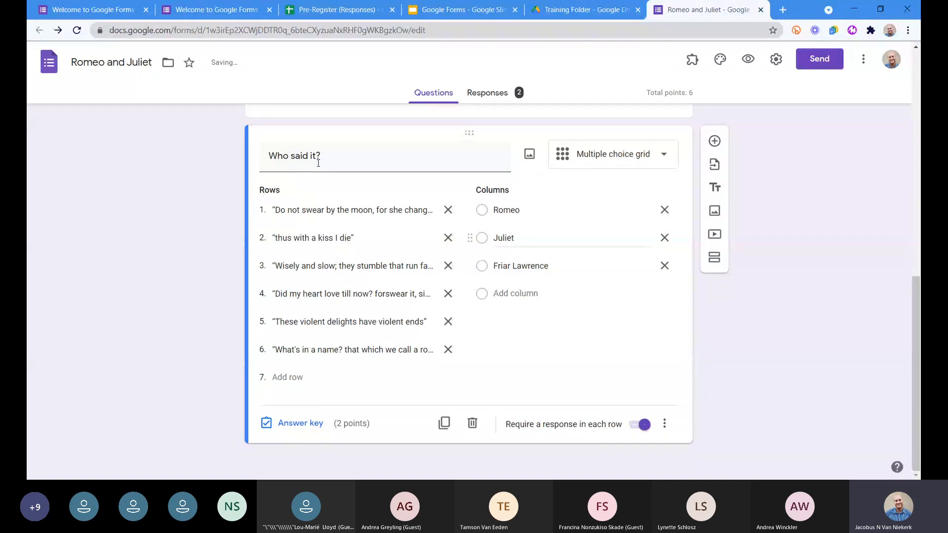
Look back over the earlier quiz questions and open the Capulet family question to check its points.
scroll(446, 364, up, 5)
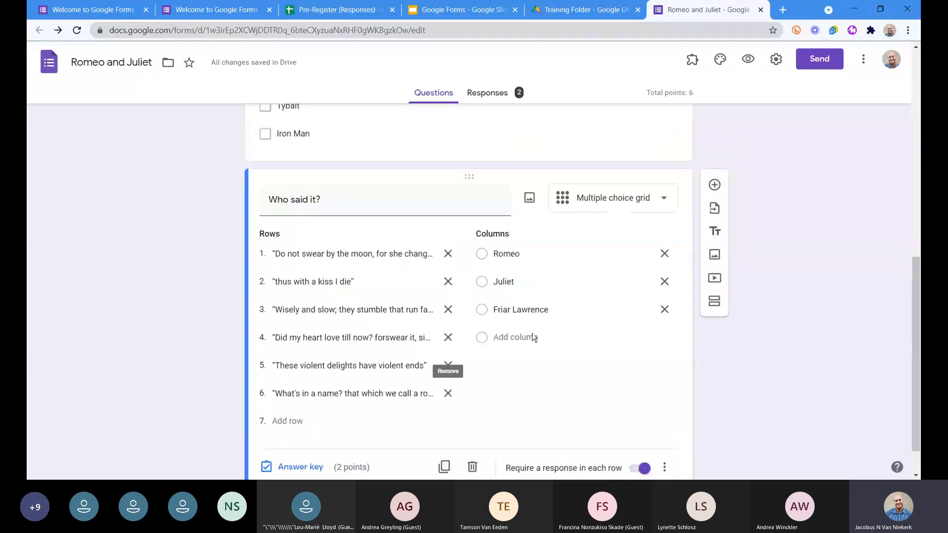
scroll(529, 285, up, 2)
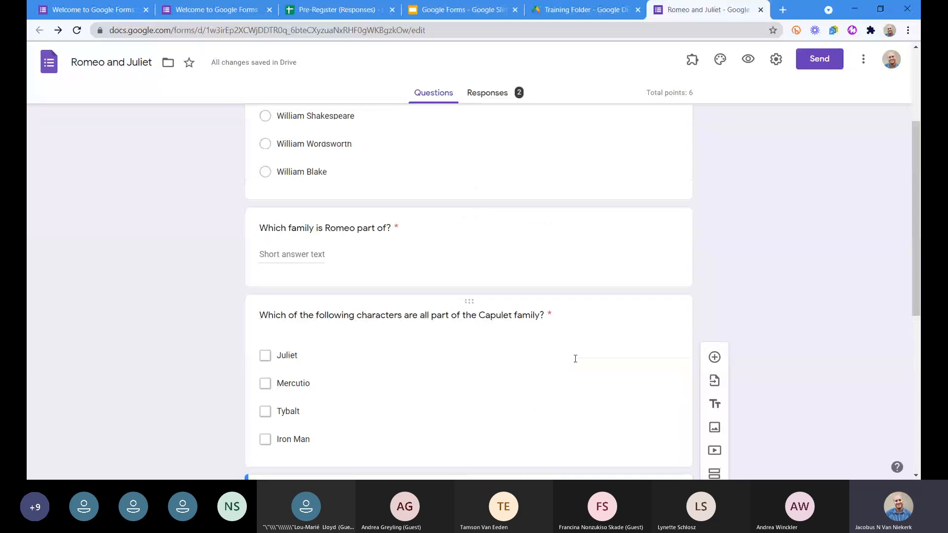
scroll(437, 338, down, 2)
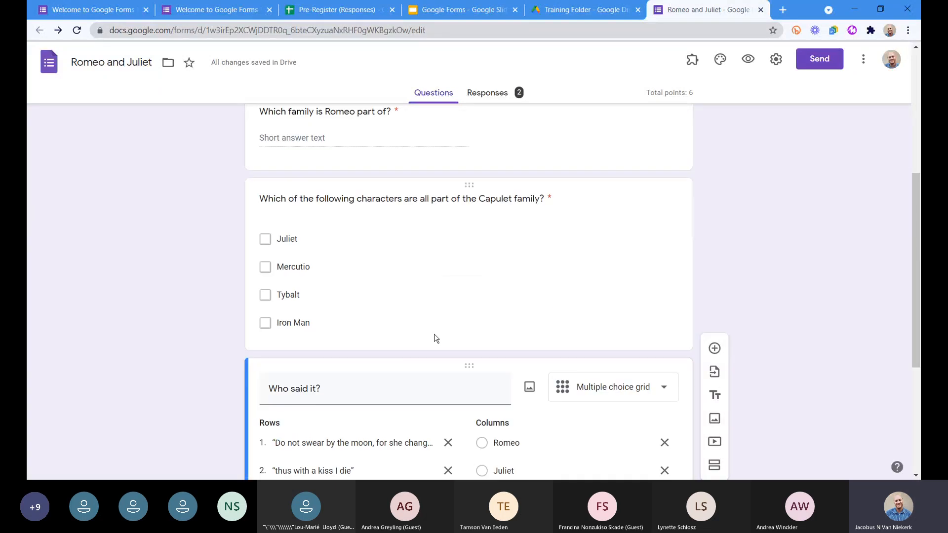
scroll(436, 339, down, 3)
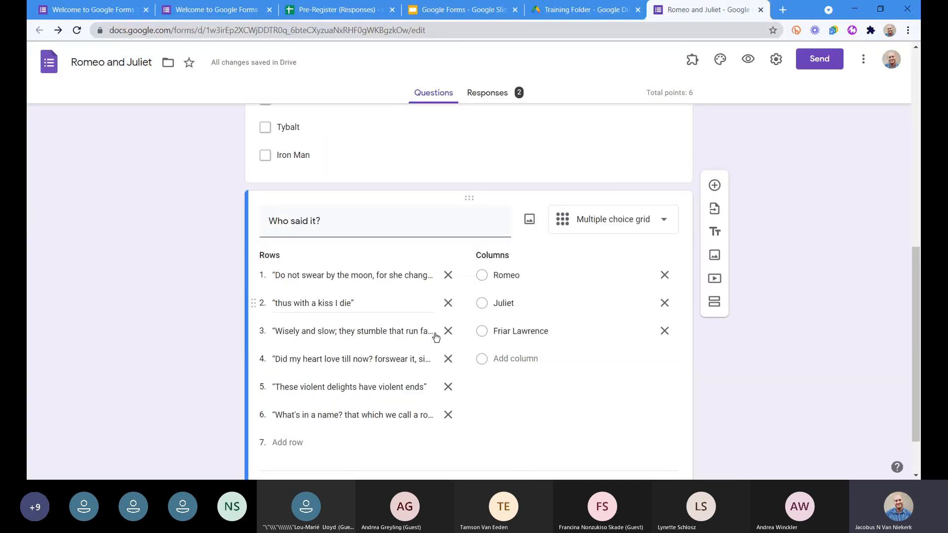
scroll(413, 293, up, 2)
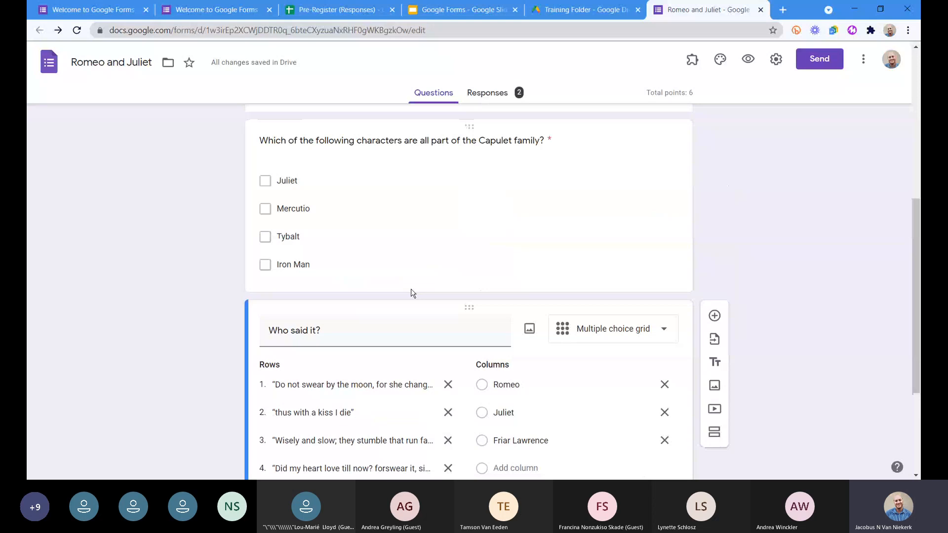
click(412, 290)
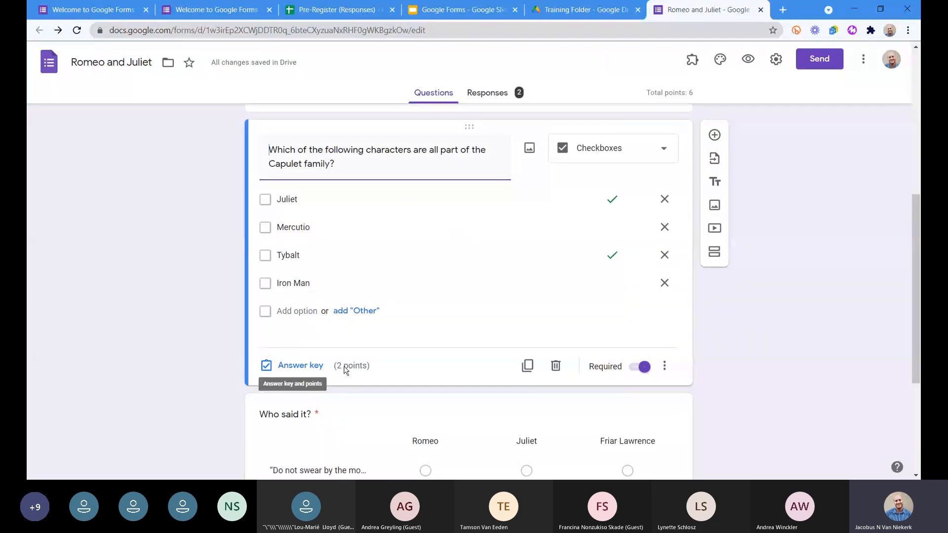
Open the "Who said it?" grid question for editing and check its additional options, such as limiting responses per column.
scroll(388, 428, down, 4)
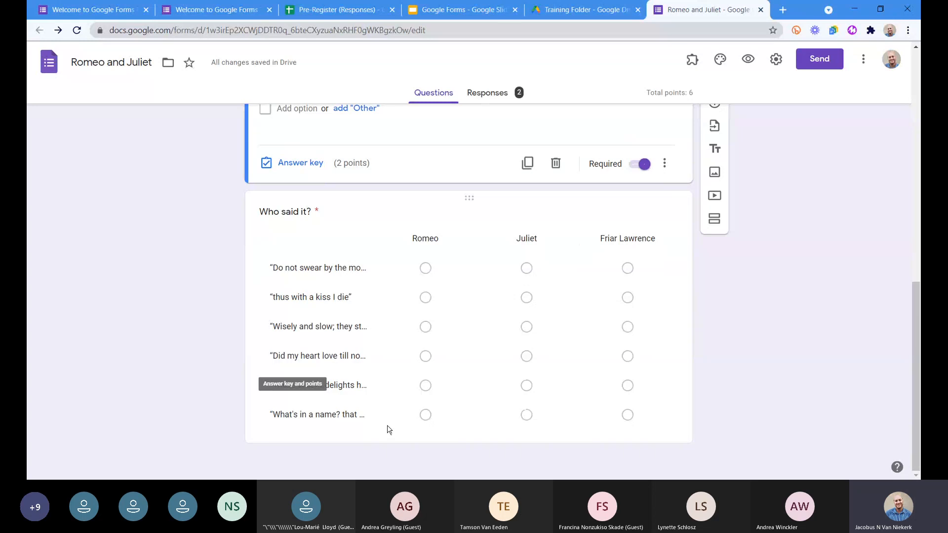
click(387, 425)
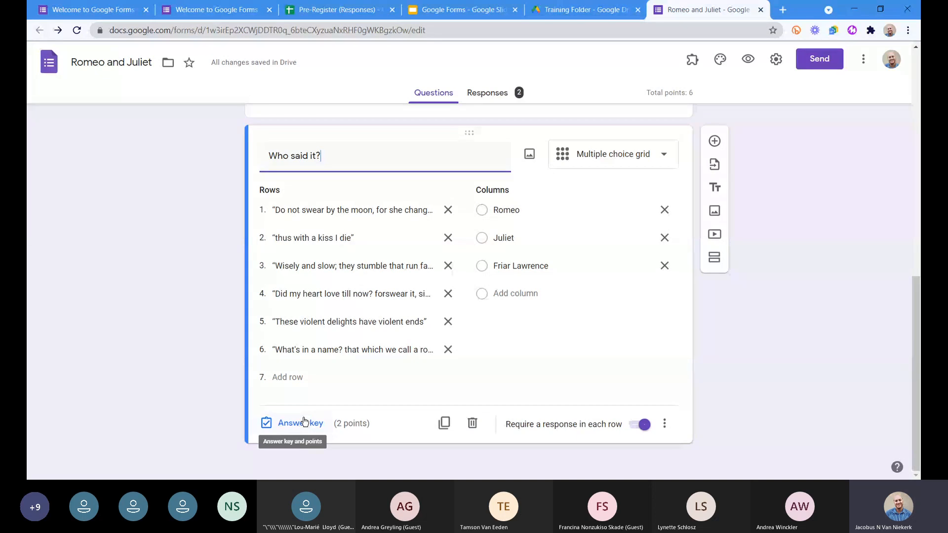
click(664, 426)
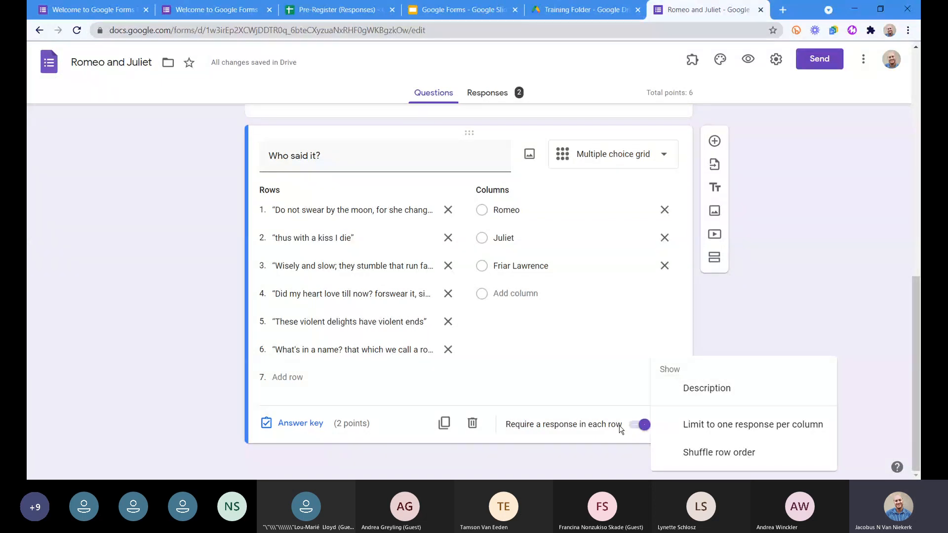
click(579, 376)
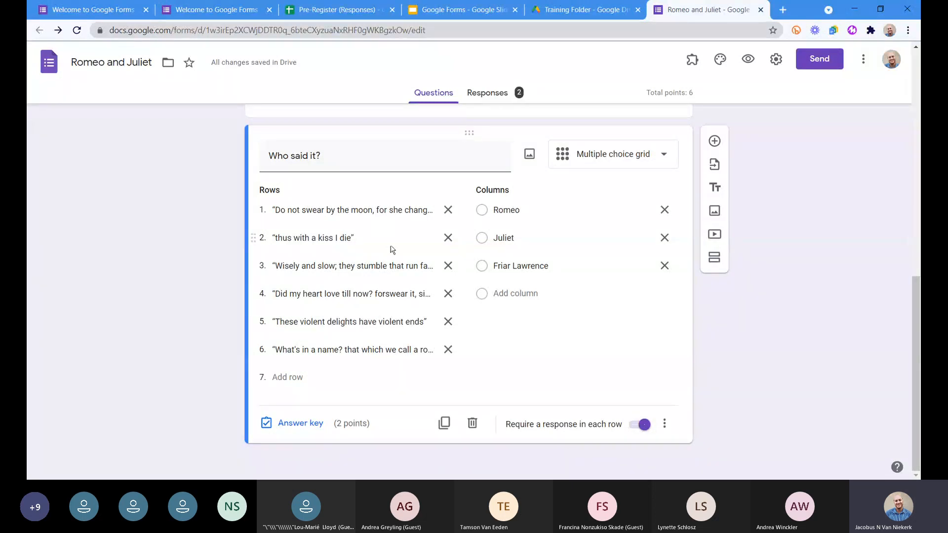
Mark the speakers in the "Who said it?" answer key, in row order: Juliet, Romeo, Friar Lawrence, Romeo, Friar Lawrence, Juliet.
click(296, 423)
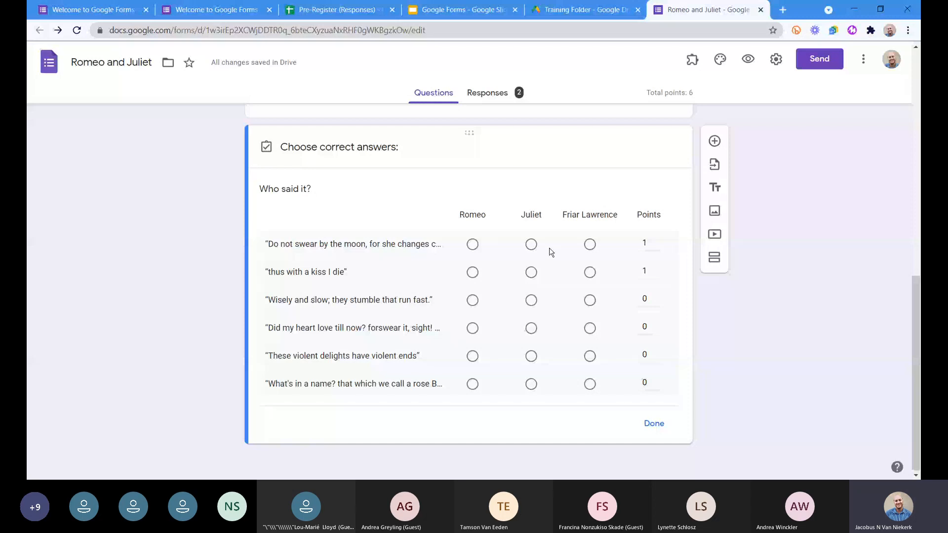
click(531, 244)
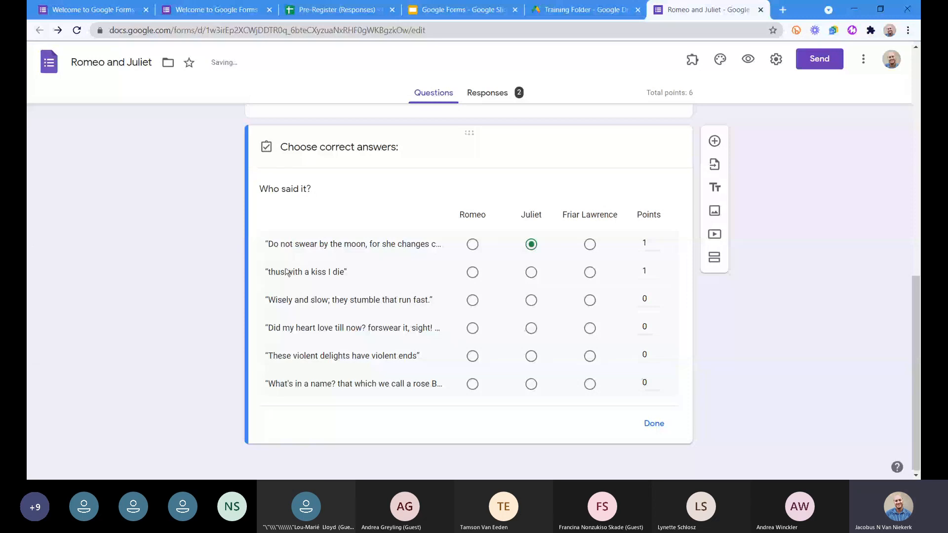
click(472, 273)
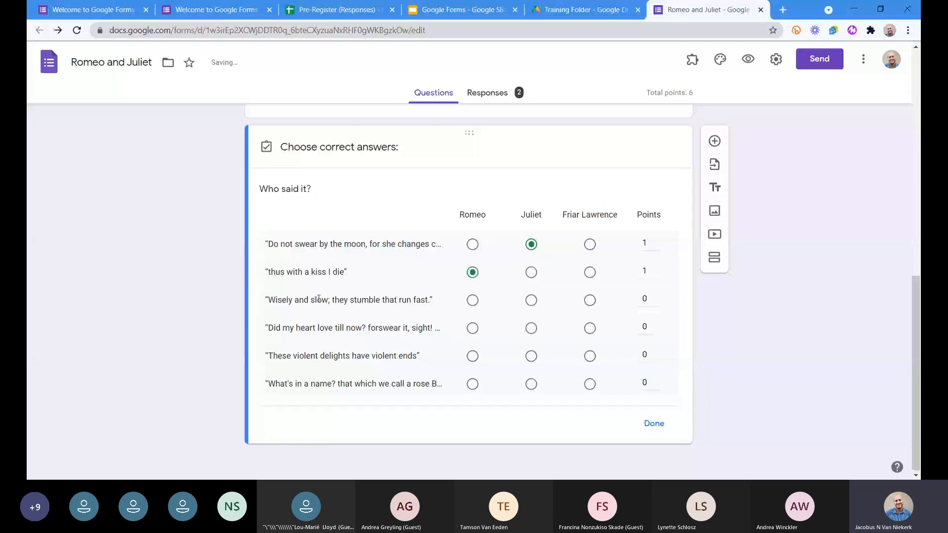
click(589, 300)
click(472, 328)
click(589, 356)
click(531, 384)
Give the third to fifth quotes 1 point each and "What's in a name?" 5 points, and close the answer key.
click(656, 324)
click(657, 350)
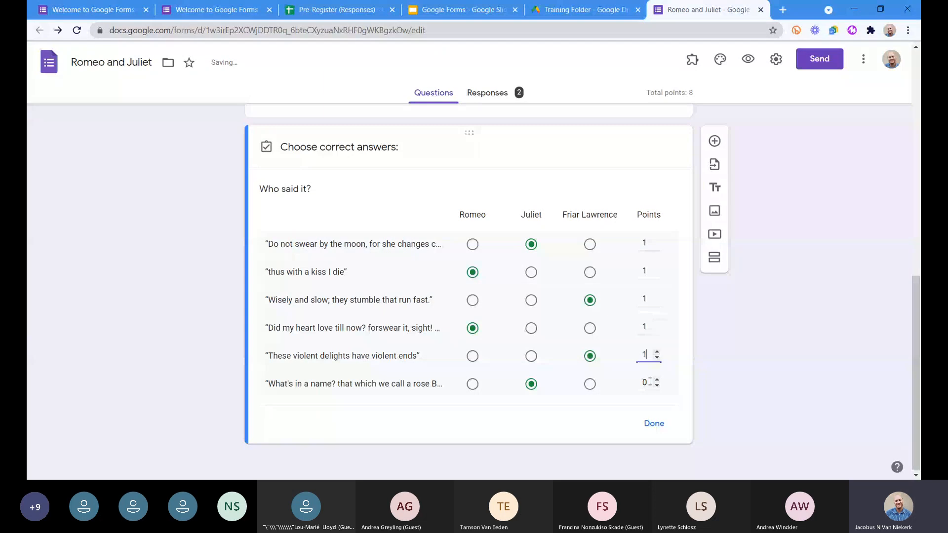
double_click(644, 381)
text(5)
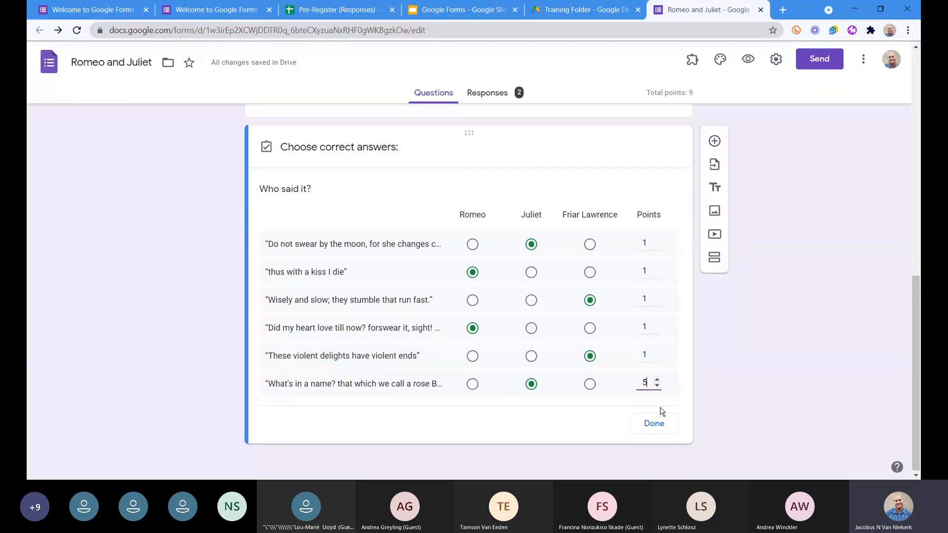
click(623, 431)
click(649, 427)
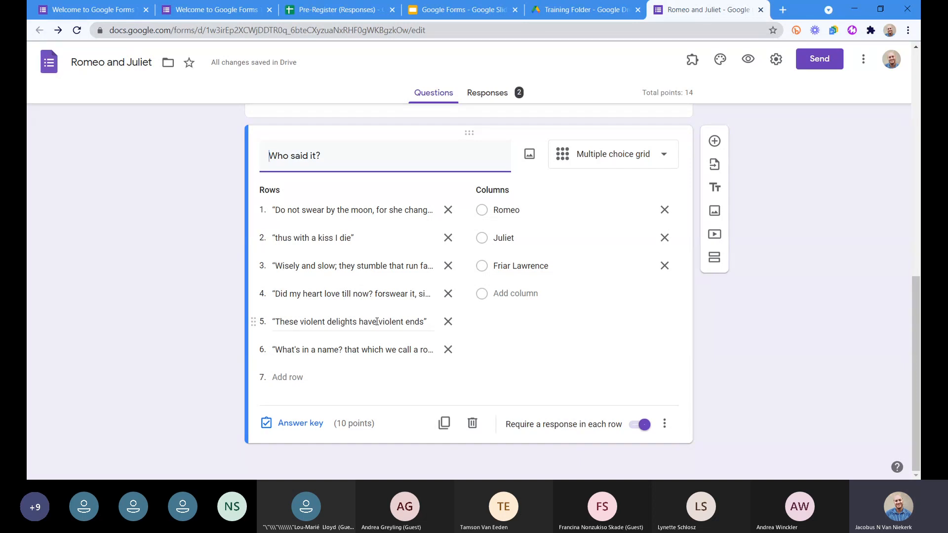
Try the question as a Checkbox grid, marking Romeo and Friar Lawrence as extra correct answers for the first quote and undoing both marks.
click(617, 159)
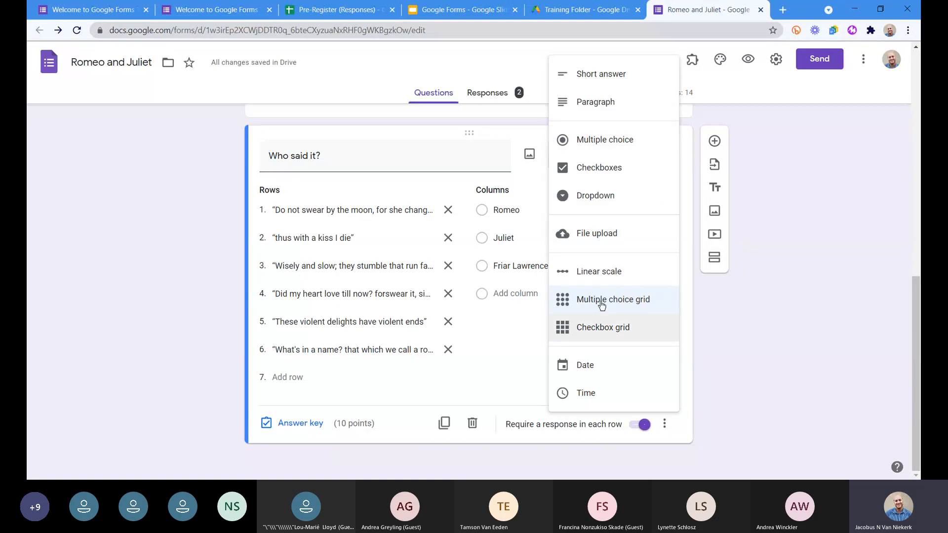
click(610, 333)
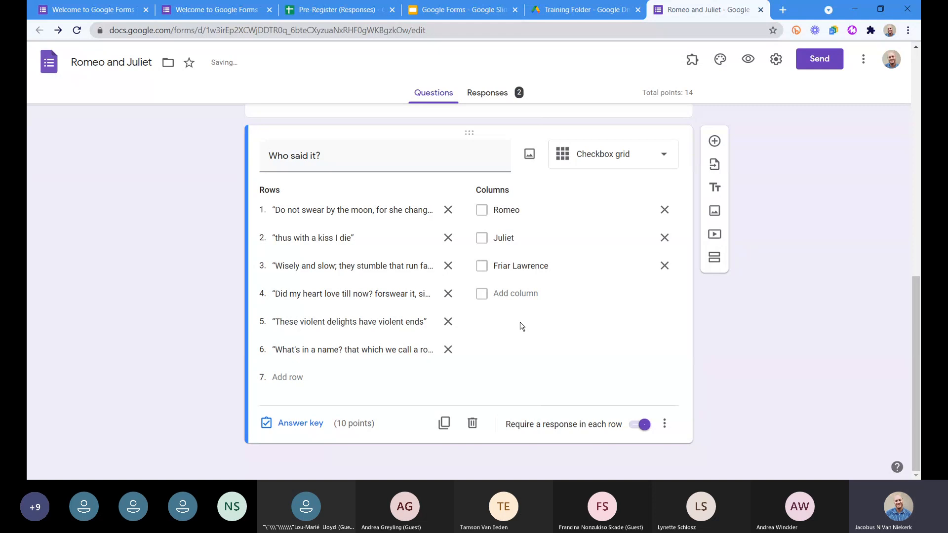
click(300, 425)
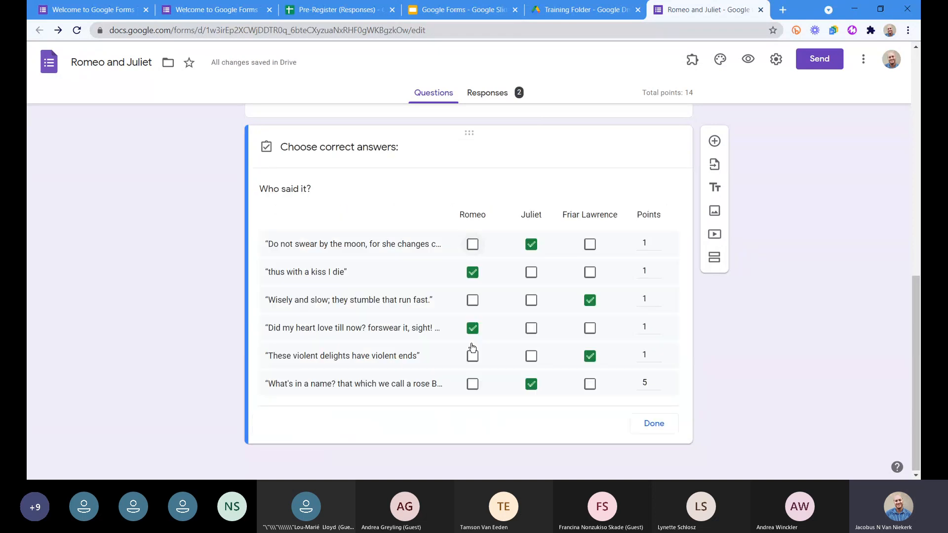
click(472, 245)
click(589, 244)
key(ctrl+z)
key(ctrl+z)
click(651, 432)
Change "Who said it?" back to a Multiple choice grid by way of Multiple choice, and paste the six quotes into its rows again.
click(623, 159)
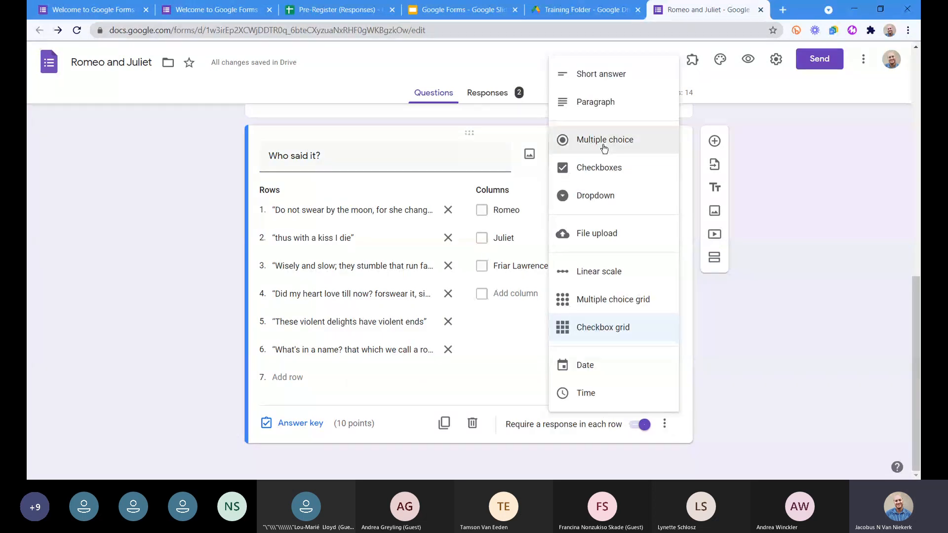
click(603, 144)
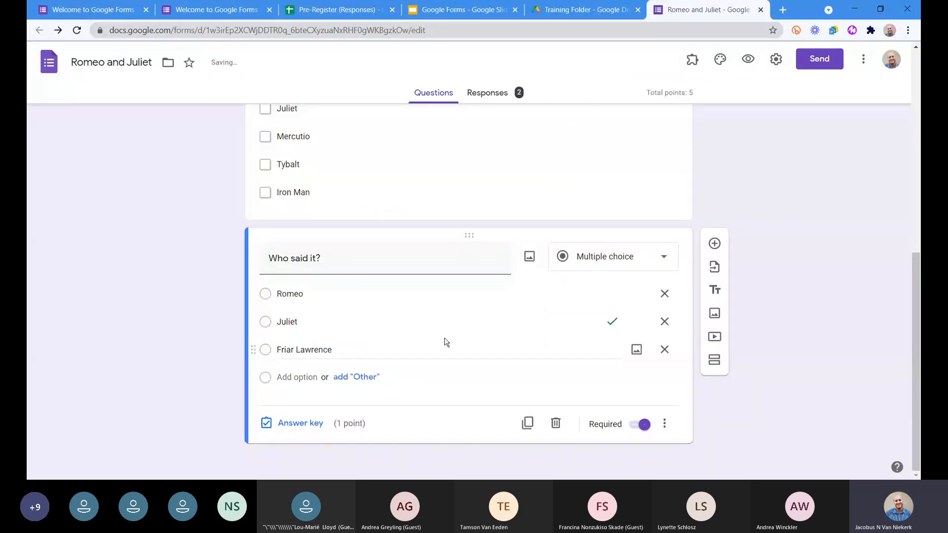
click(617, 265)
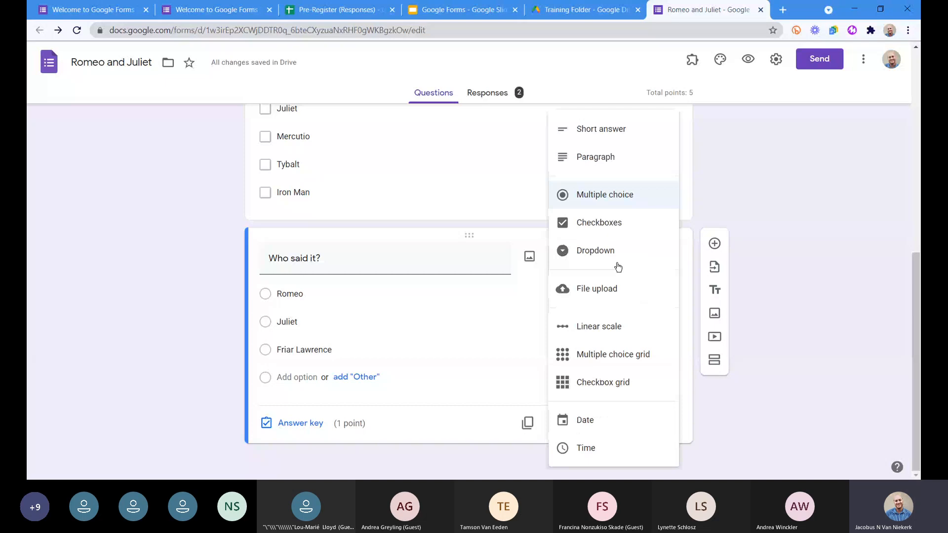
click(617, 366)
scroll(377, 315, down, 1)
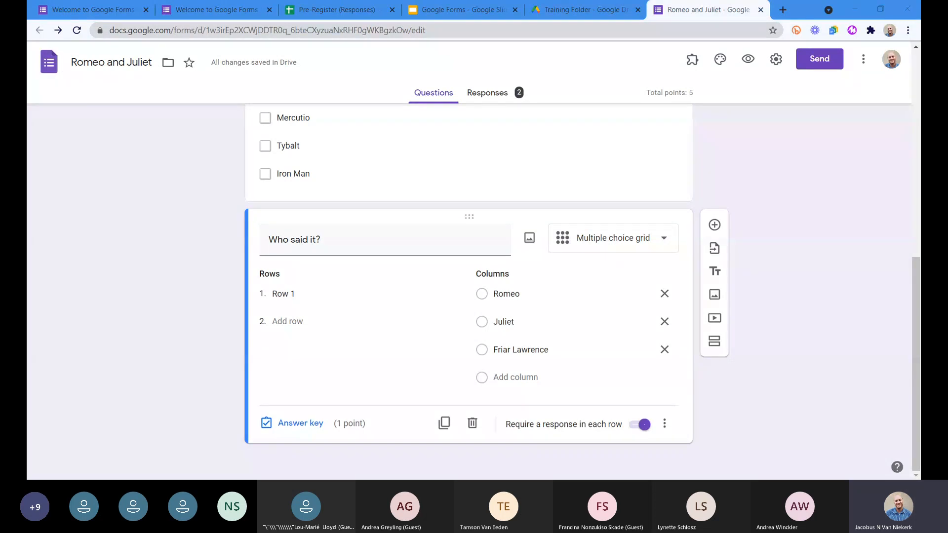
click(278, 293)
key(ctrl+v)
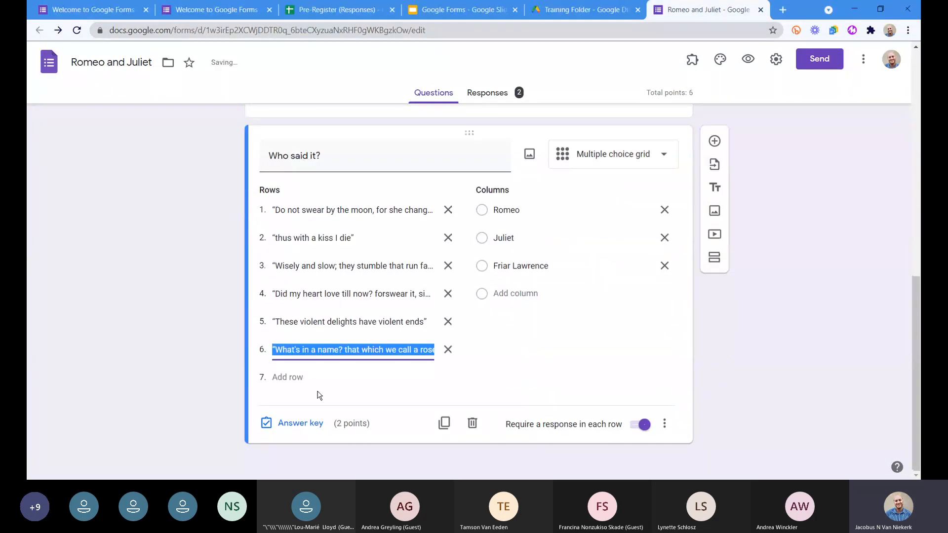
Mark the second to sixth quotes' correct answers: Romeo, Friar Lawrence, both Romeo and Juliet, Friar Lawrence, and Juliet.
click(300, 428)
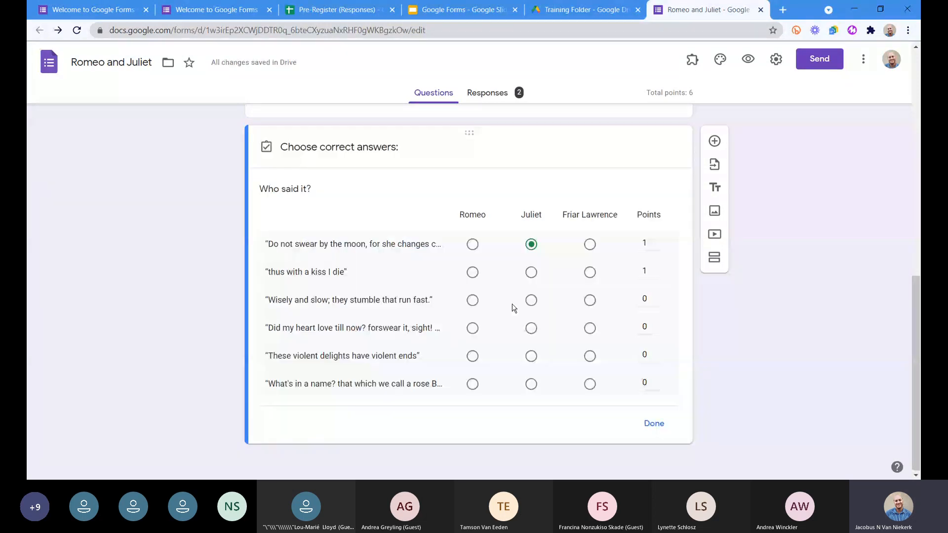
click(473, 273)
click(589, 301)
click(532, 328)
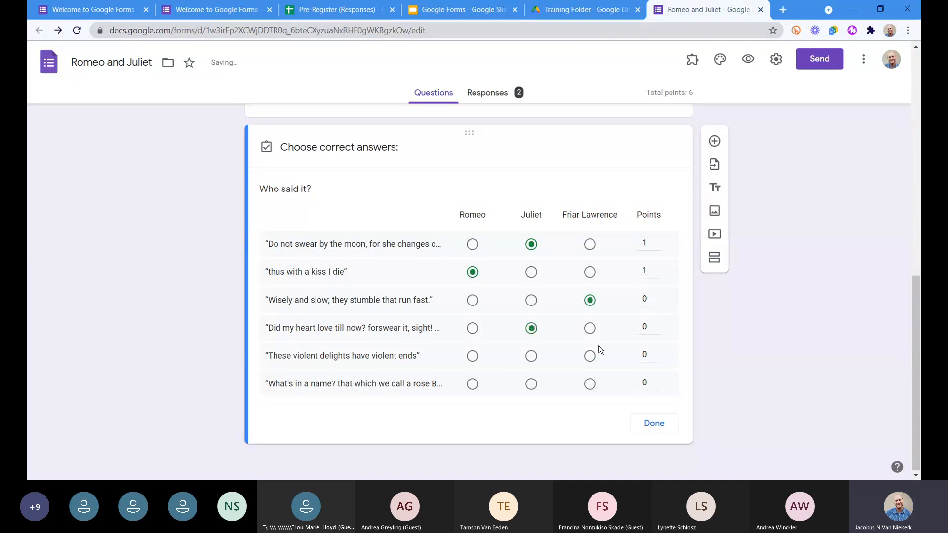
click(592, 355)
click(532, 383)
click(469, 331)
Assign 1 point each to the third, fourth and fifth quotes and 5 points to the last, and finish the answer key.
click(657, 296)
click(656, 324)
click(656, 351)
click(657, 379)
drag(647, 382, 634, 382)
text(5)
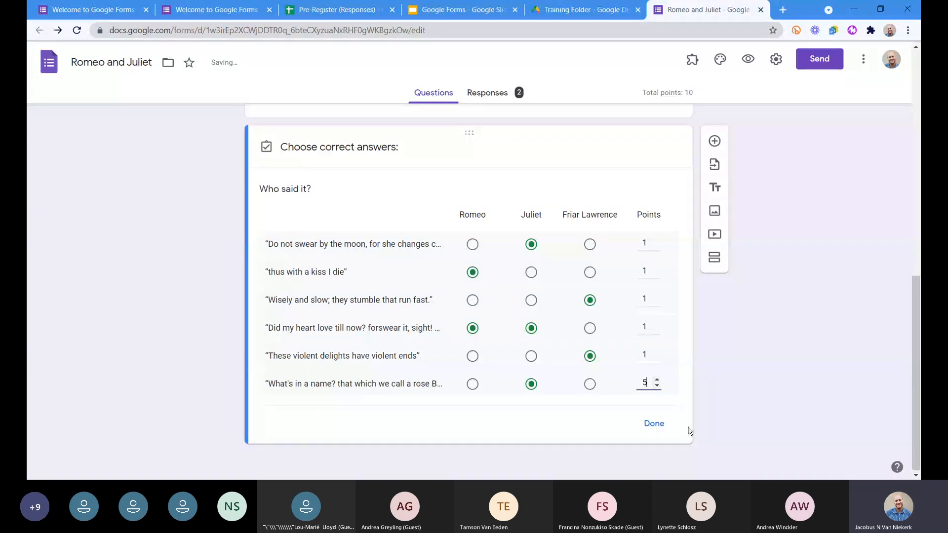
click(654, 423)
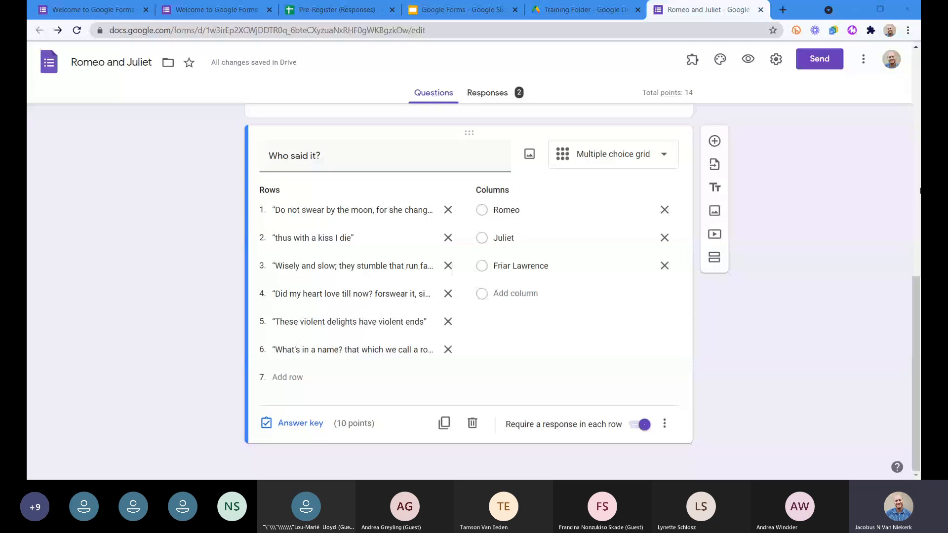
Add a Paragraph question reading "Discuss the sincerity of Romeo's love for Juliet when juxtaposed with his love for Rosaline.".
click(772, 334)
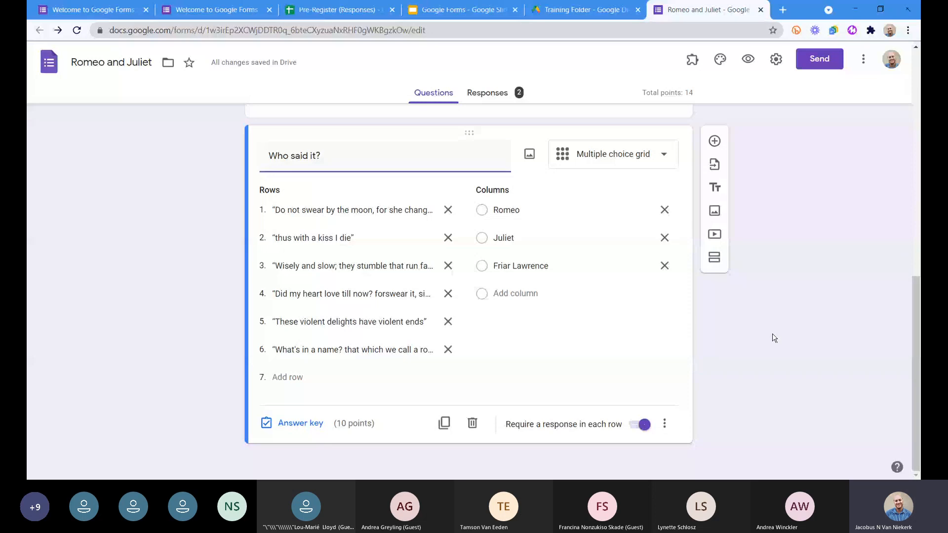
click(714, 143)
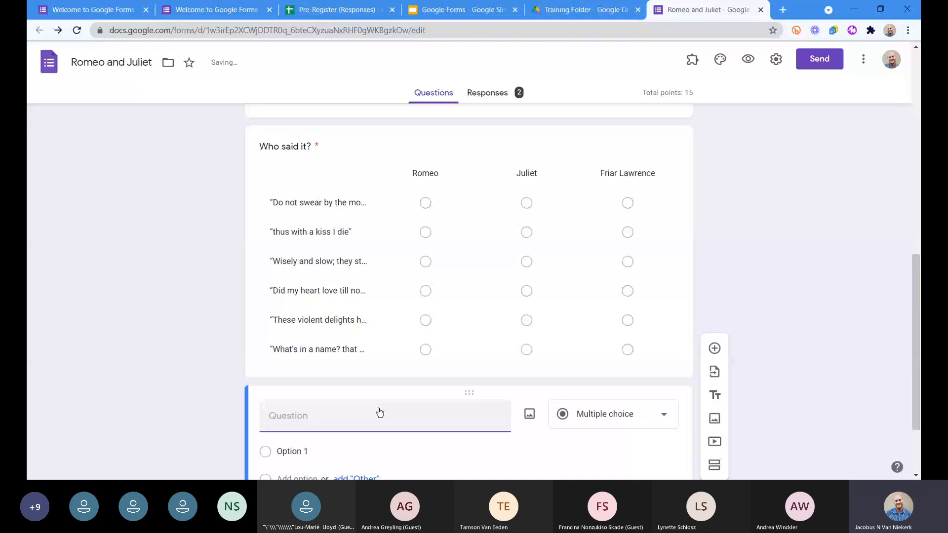
text(Discuss the sincerity of Romeo’s love for Juliet when juxtaposed with his love for Rosaline.)
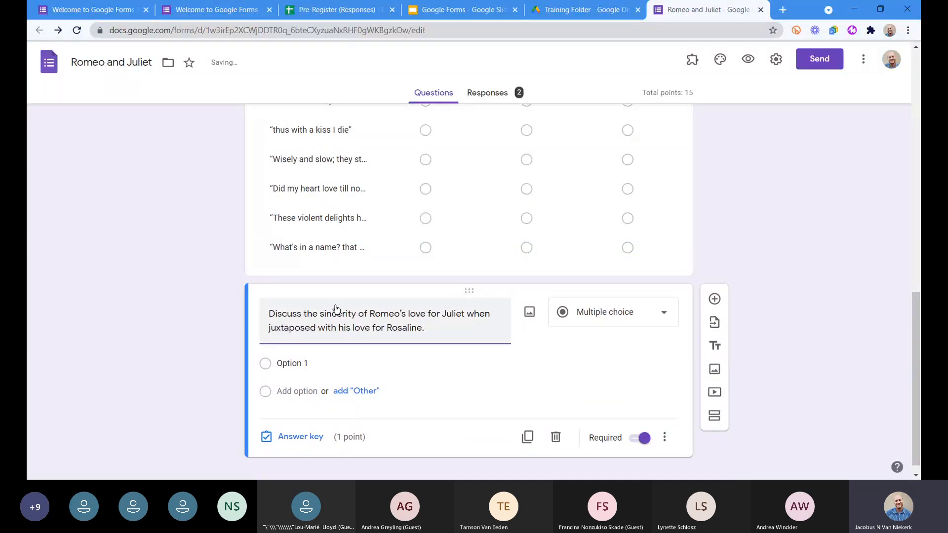
drag(303, 314, 367, 314)
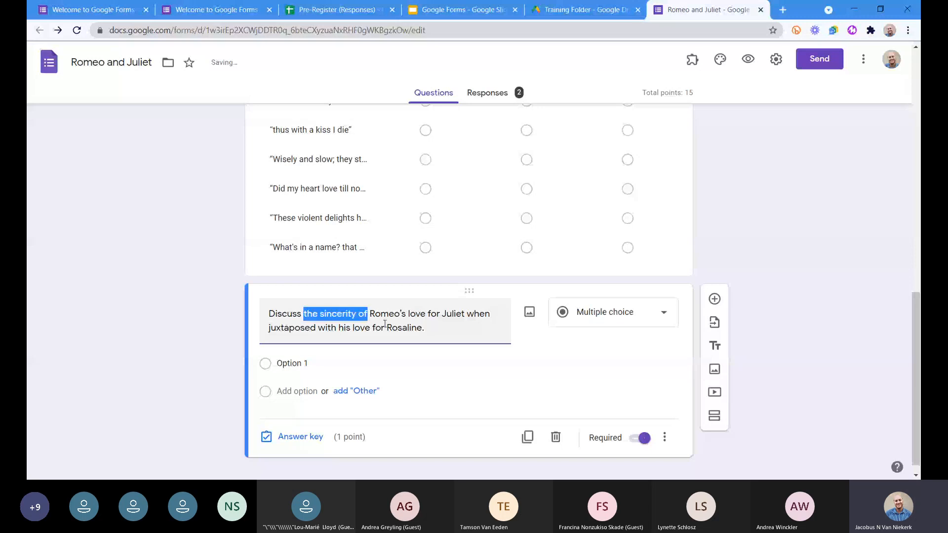
click(441, 332)
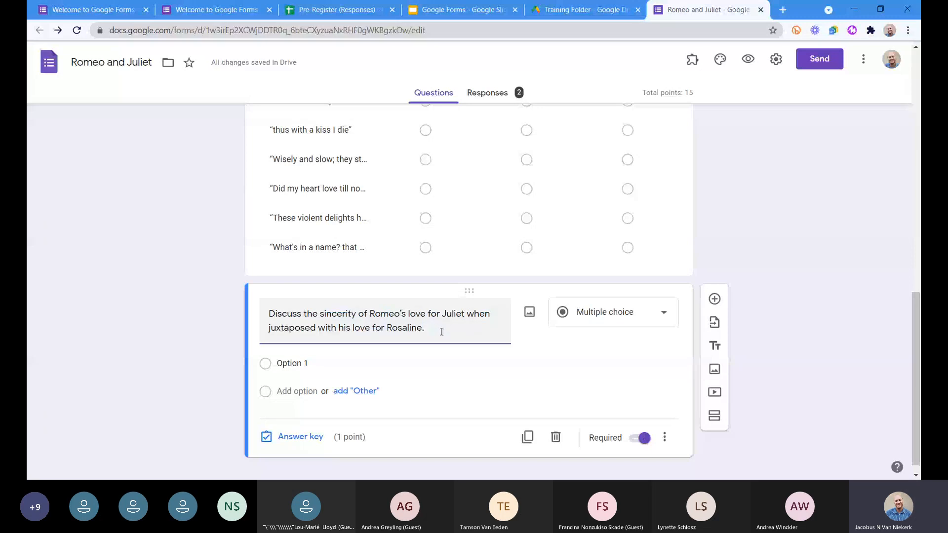
click(606, 323)
click(604, 165)
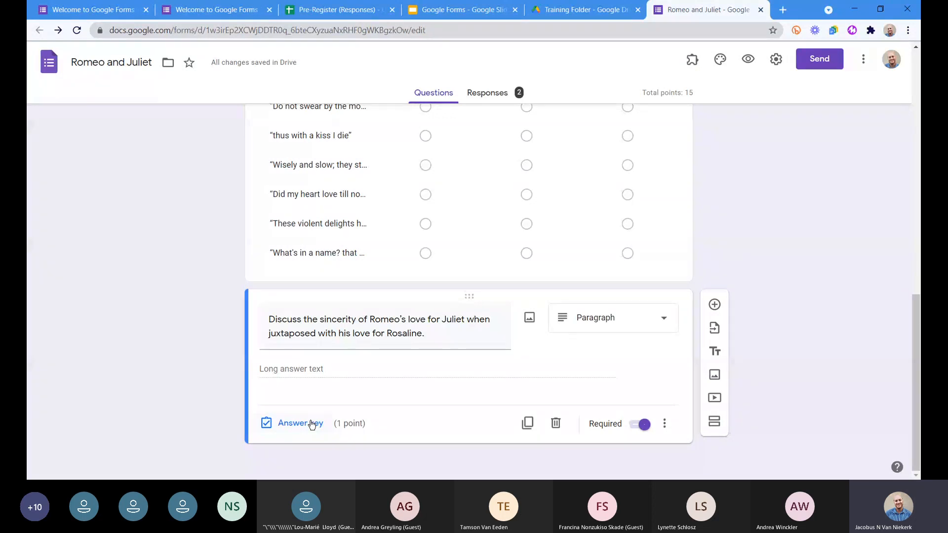
Set the points for the paragraph question about Romeo's sincerity to 10.
click(300, 424)
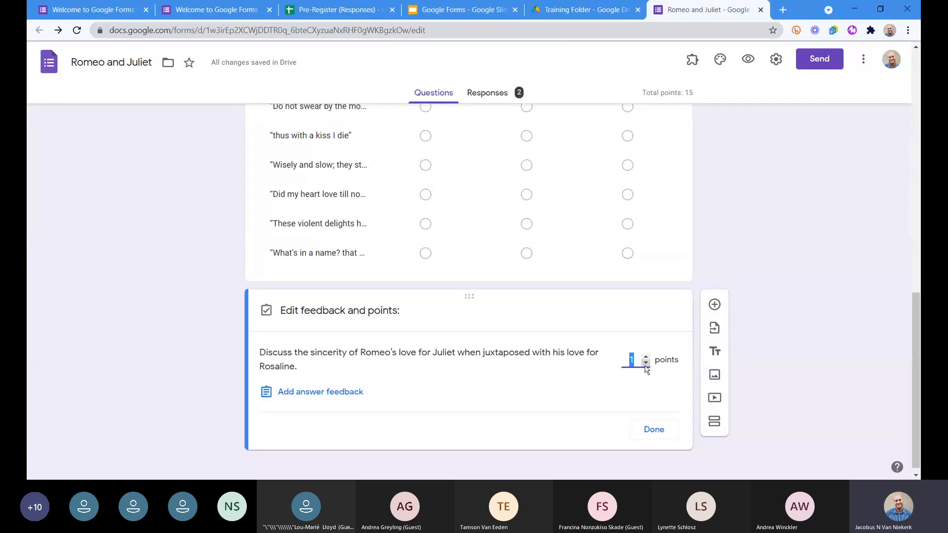
text(10)
click(235, 460)
click(653, 429)
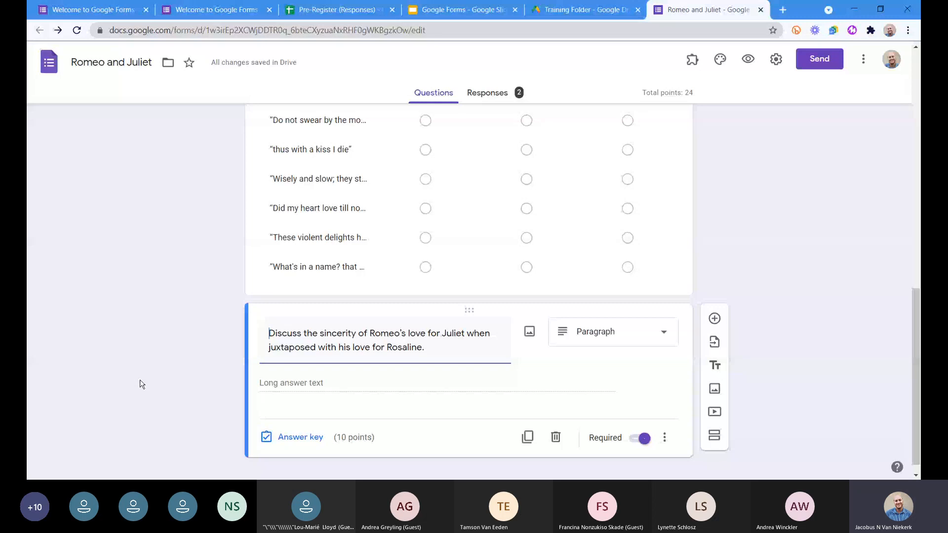
Look back over the quiz questions from the final paragraph question up to the form title.
scroll(160, 355, up, 5)
scroll(507, 317, up, 7)
scroll(508, 318, down, 6)
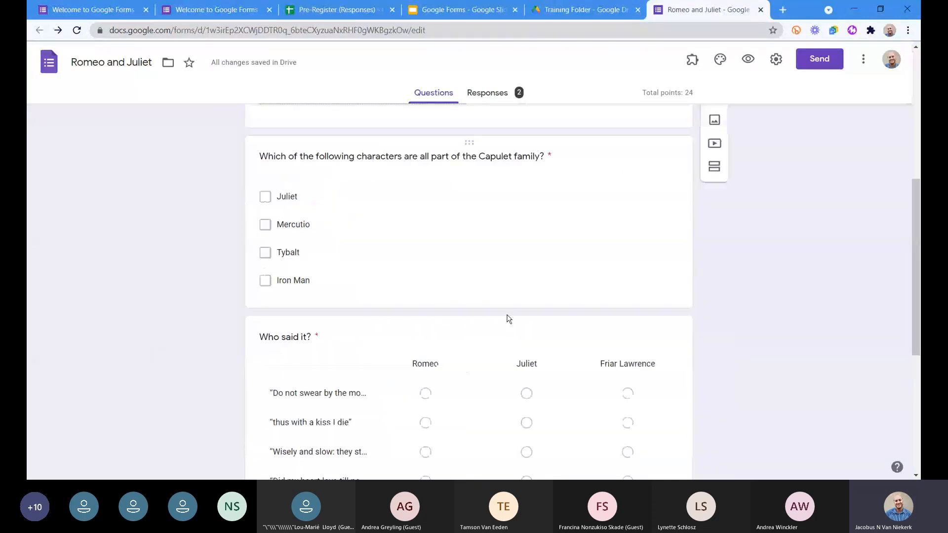
scroll(420, 254, down, 6)
scroll(421, 253, up, 9)
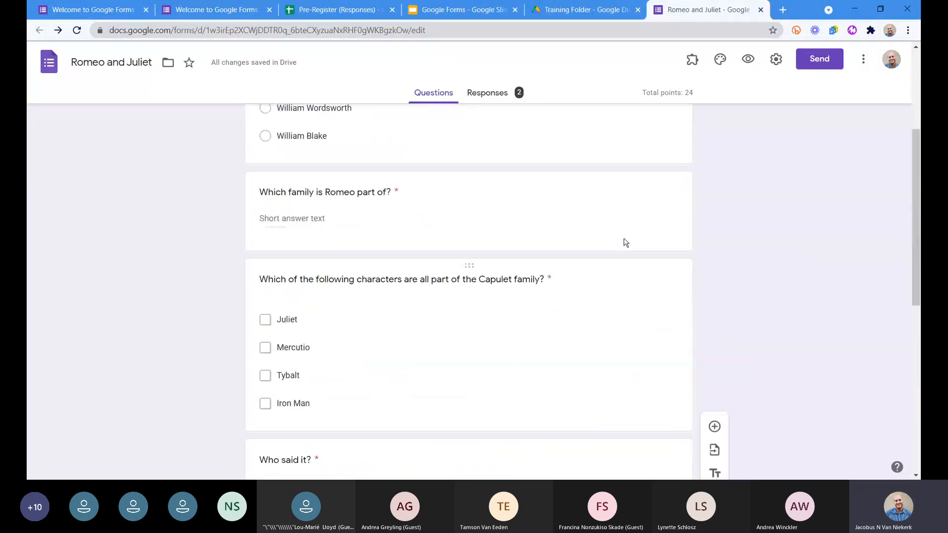
scroll(624, 238, up, 3)
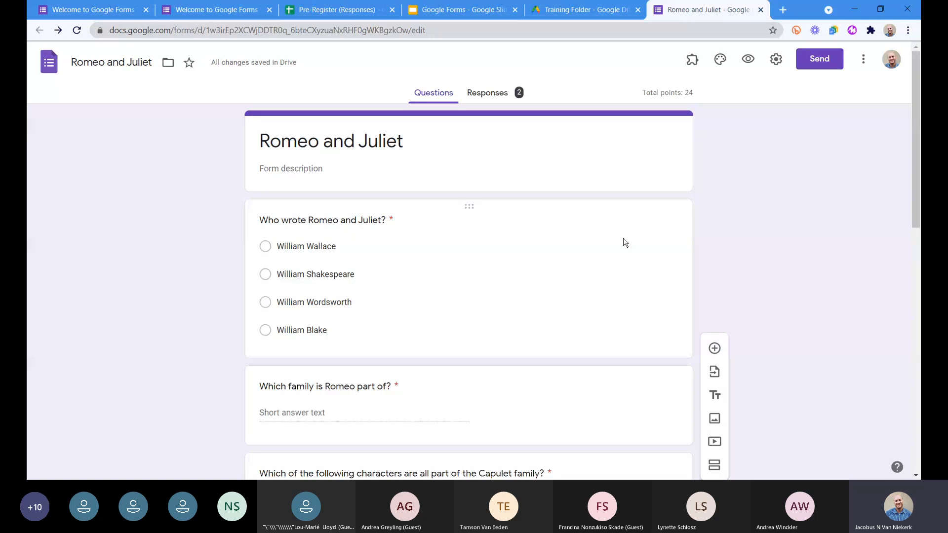